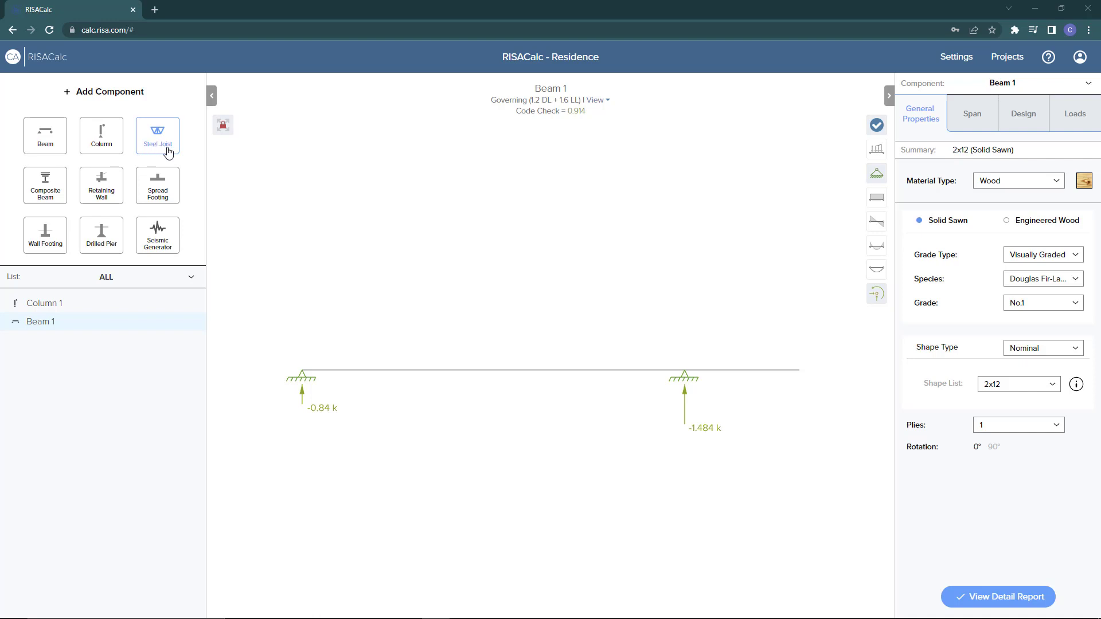
- Add steel joist Joist 1 and confirm its design code stays SJI 43rd/44th Edition
{"action": "left_click", "coordinate": [168, 152]}
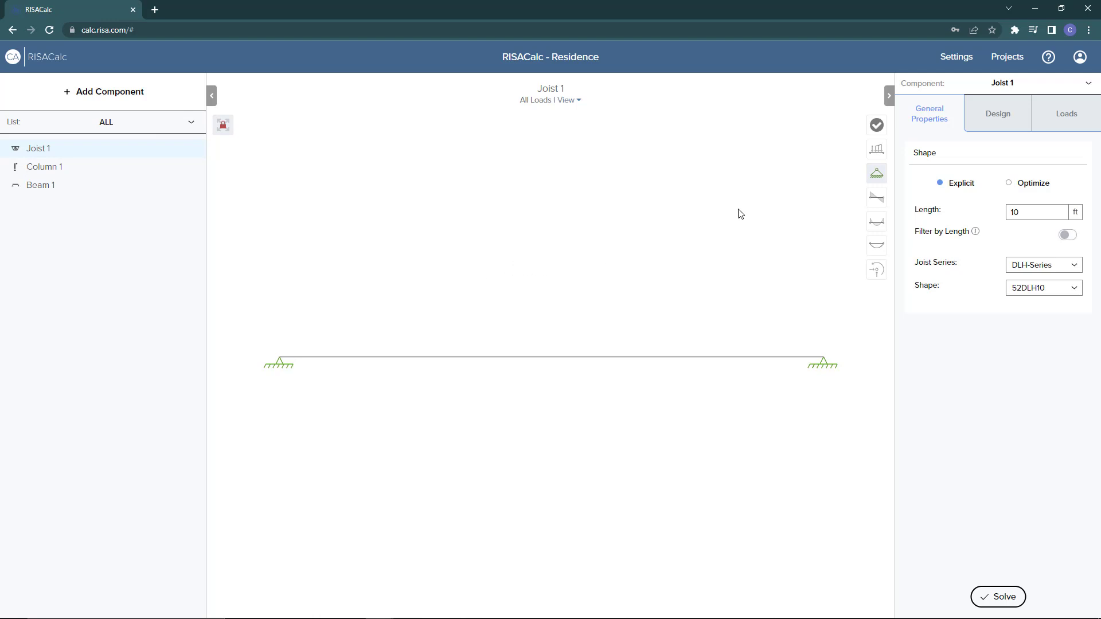
{"action": "left_click", "coordinate": [956, 60]}
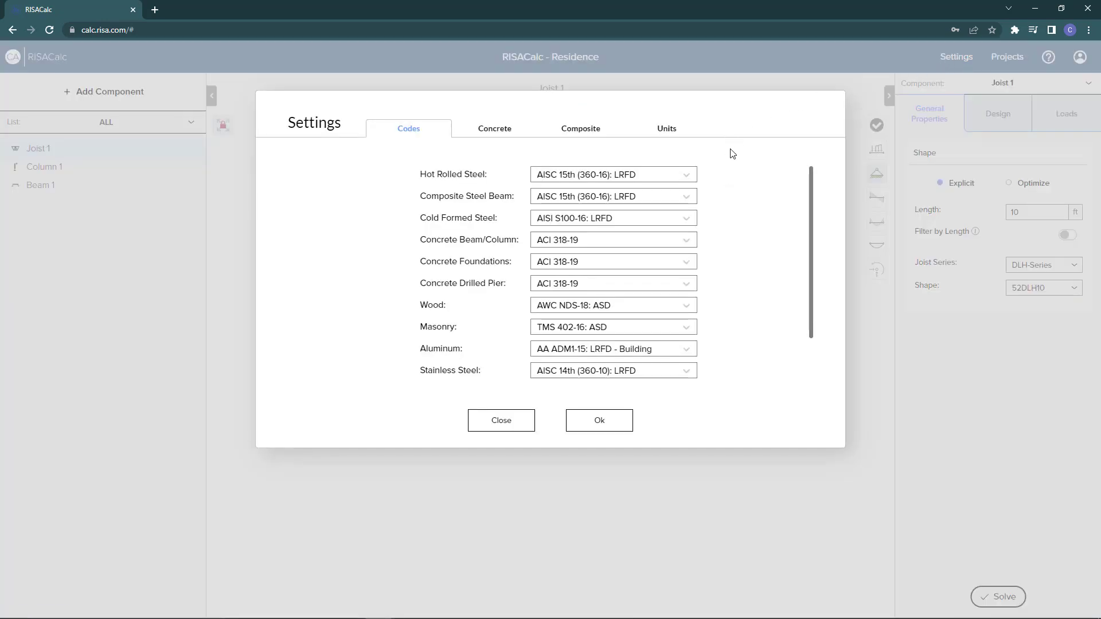
{"action": "scroll", "coordinate": [718, 188], "scroll_direction": "down", "scroll_amount": 1}
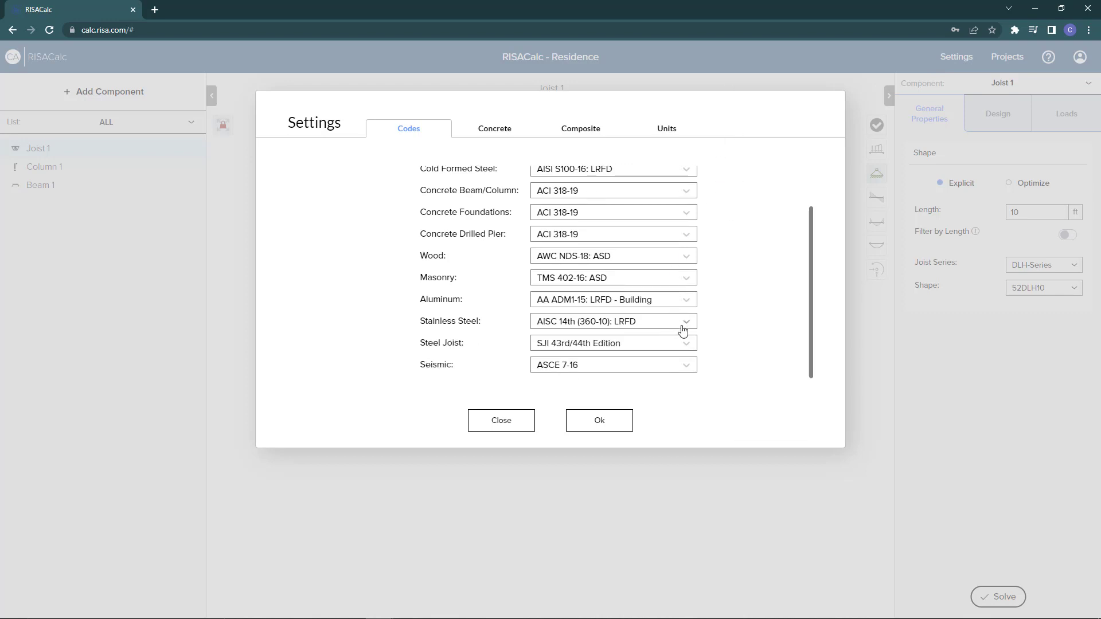
{"action": "left_click", "coordinate": [691, 345]}
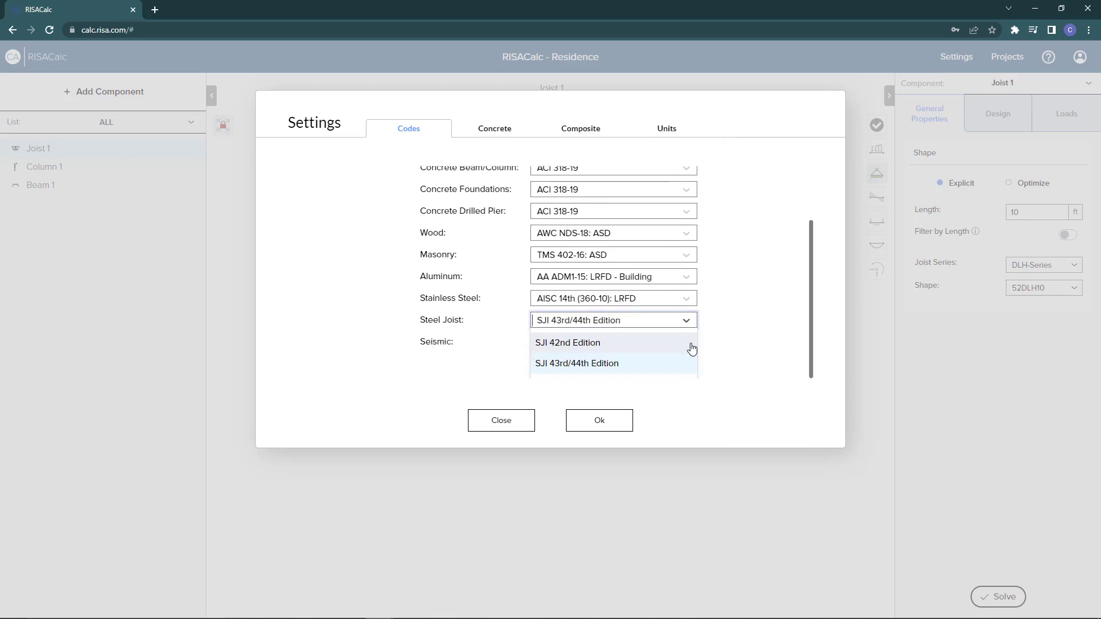
{"action": "left_click", "coordinate": [717, 326]}
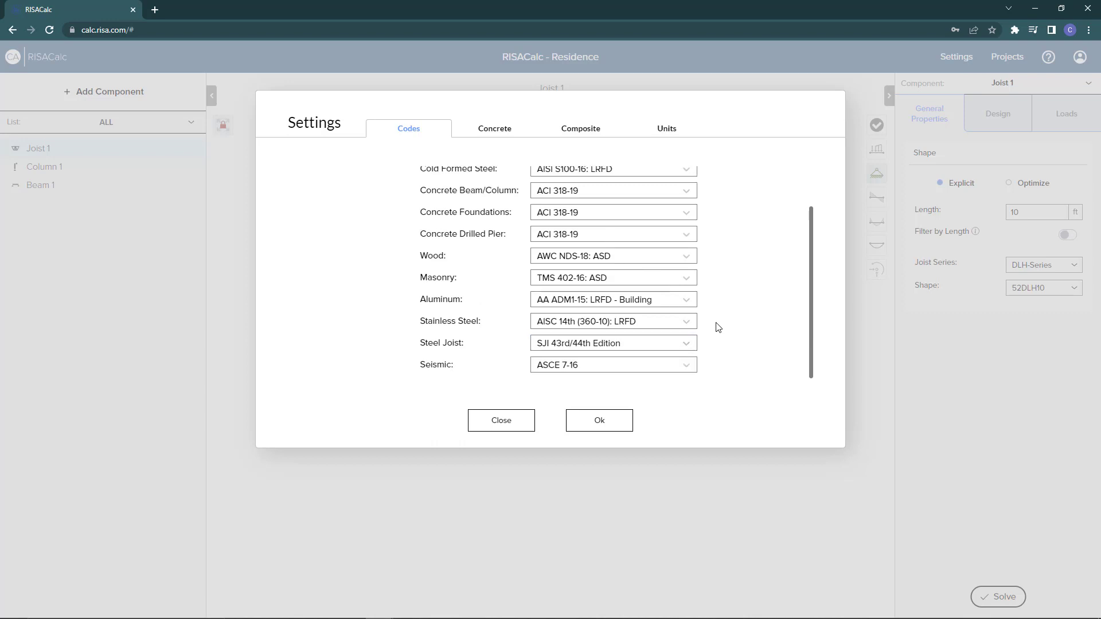
{"action": "left_click", "coordinate": [662, 75]}
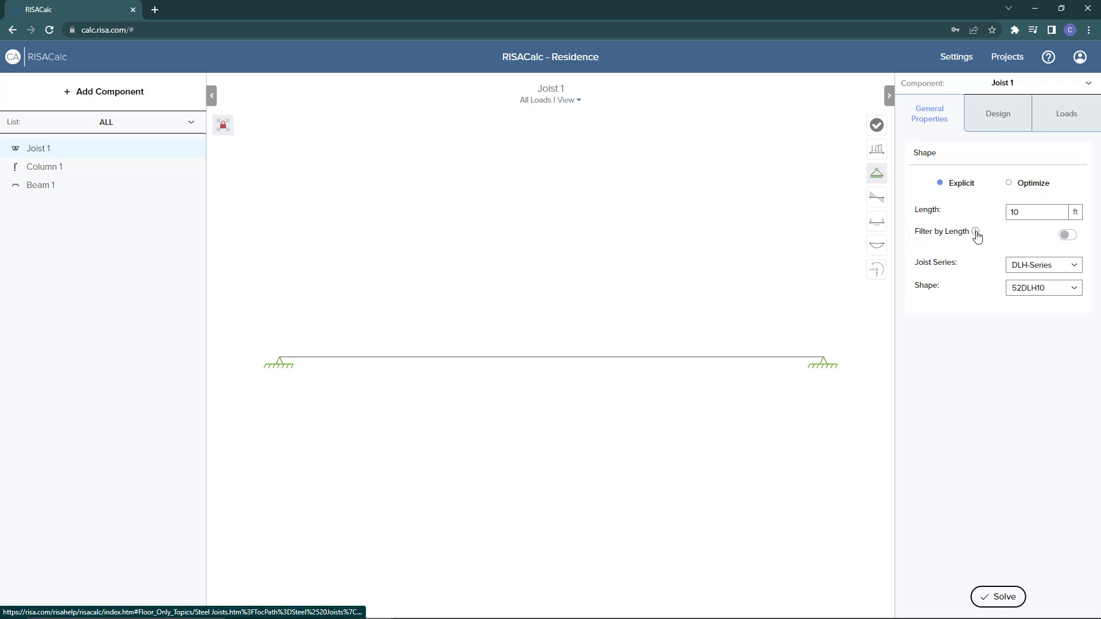
- Switch on Filter by Length in Joist 1's General Properties
{"action": "left_click", "coordinate": [1069, 240]}
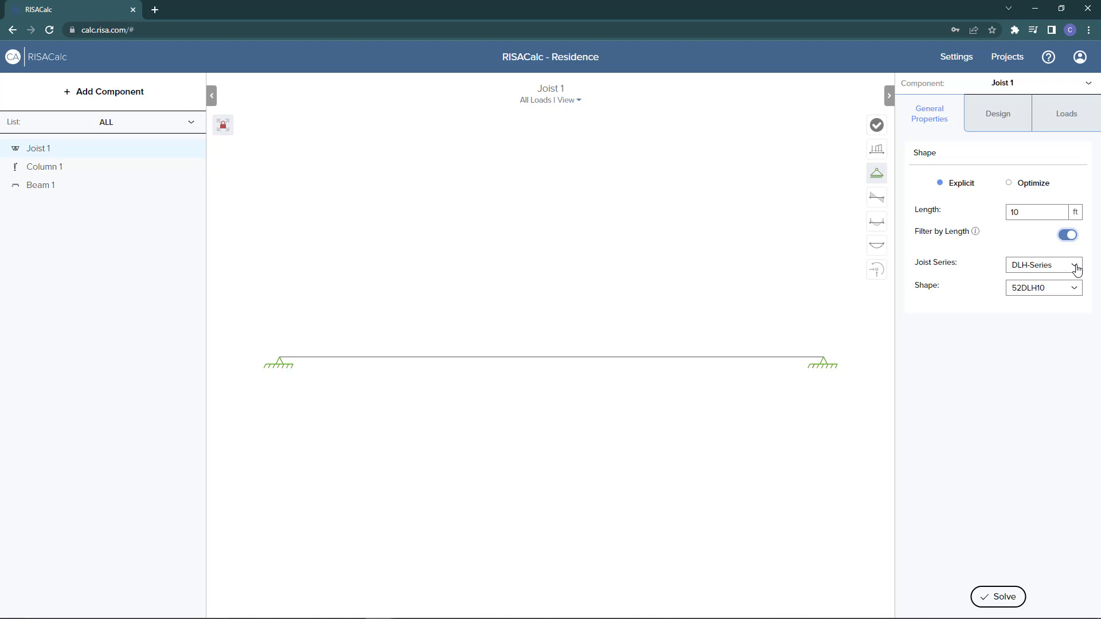
- Set Joist 1's length to 20 ft and its series to K-Series
{"action": "double_click", "coordinate": [1035, 212]}
{"action": "type", "text": "20"}
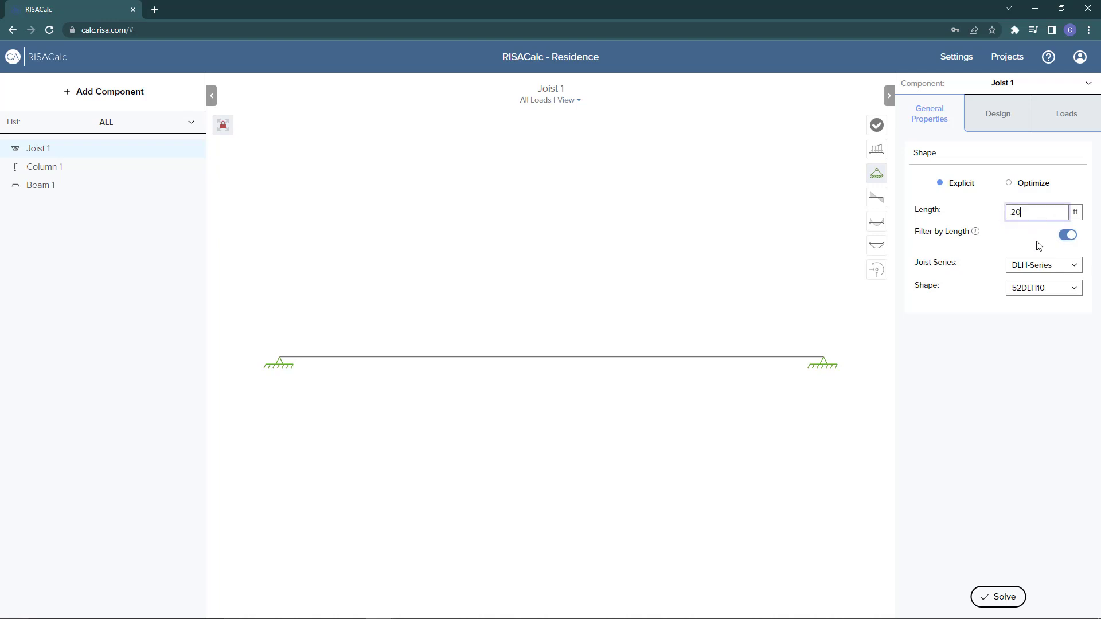
{"action": "left_click", "coordinate": [1073, 268]}
{"action": "left_click", "coordinate": [1040, 290]}
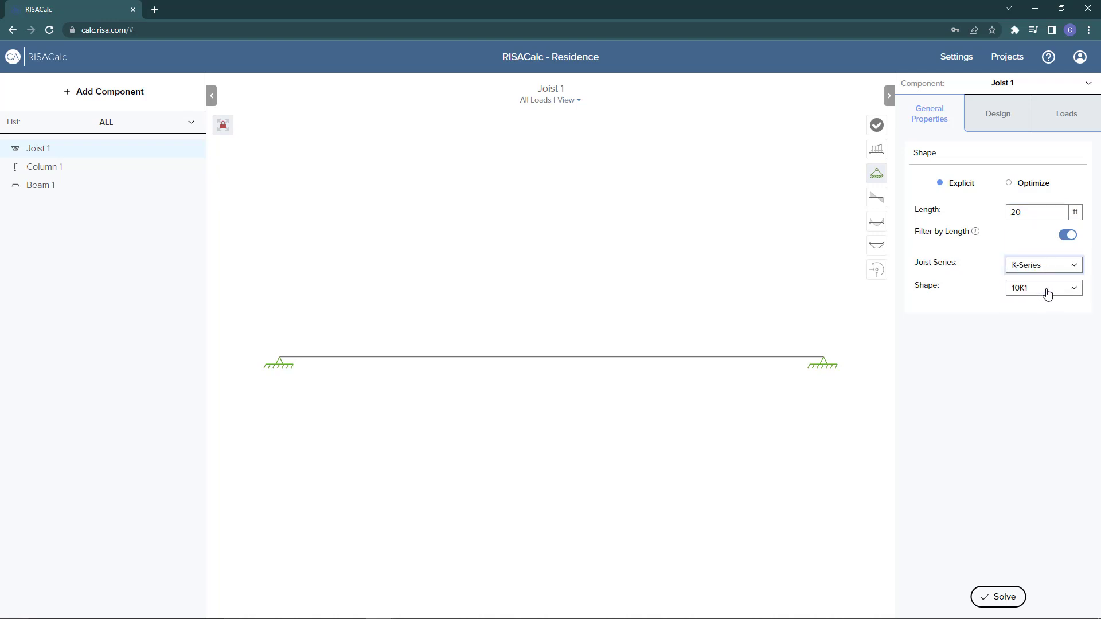
- Choose the 16K5 joist shape, keeping K-Series as the series
{"action": "left_click", "coordinate": [1071, 293]}
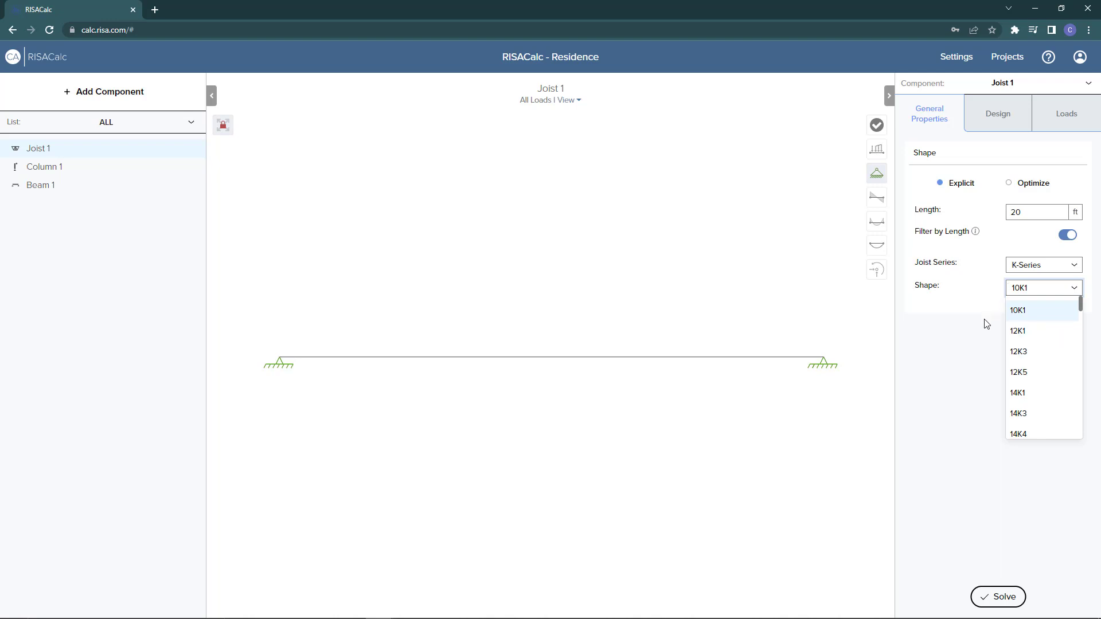
{"action": "scroll", "coordinate": [1026, 385], "scroll_direction": "down", "scroll_amount": 3}
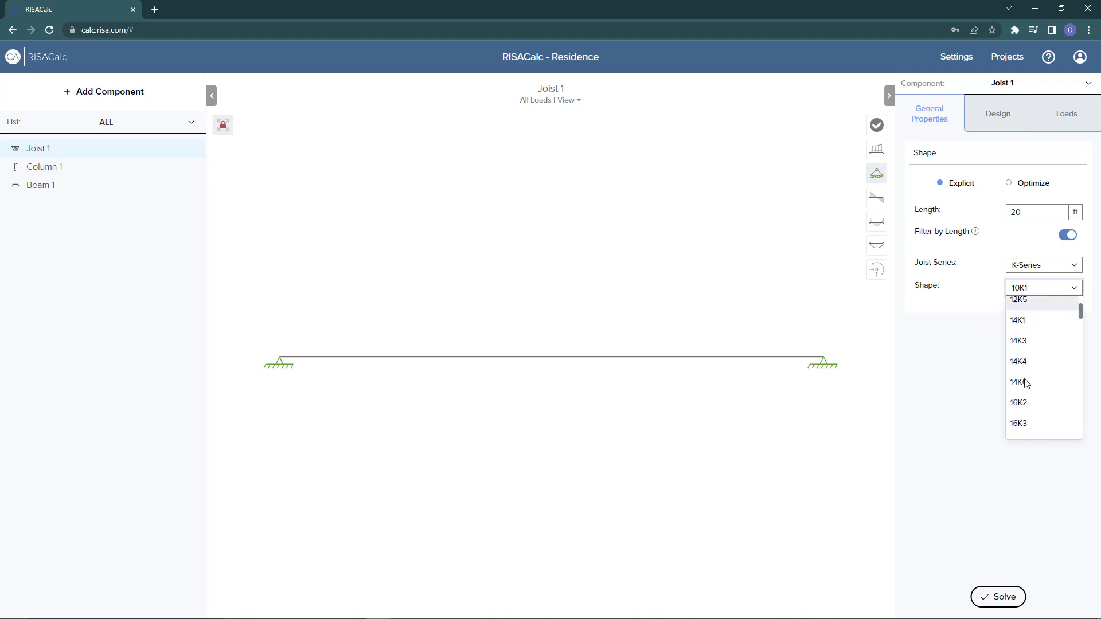
{"action": "left_click", "coordinate": [1026, 367]}
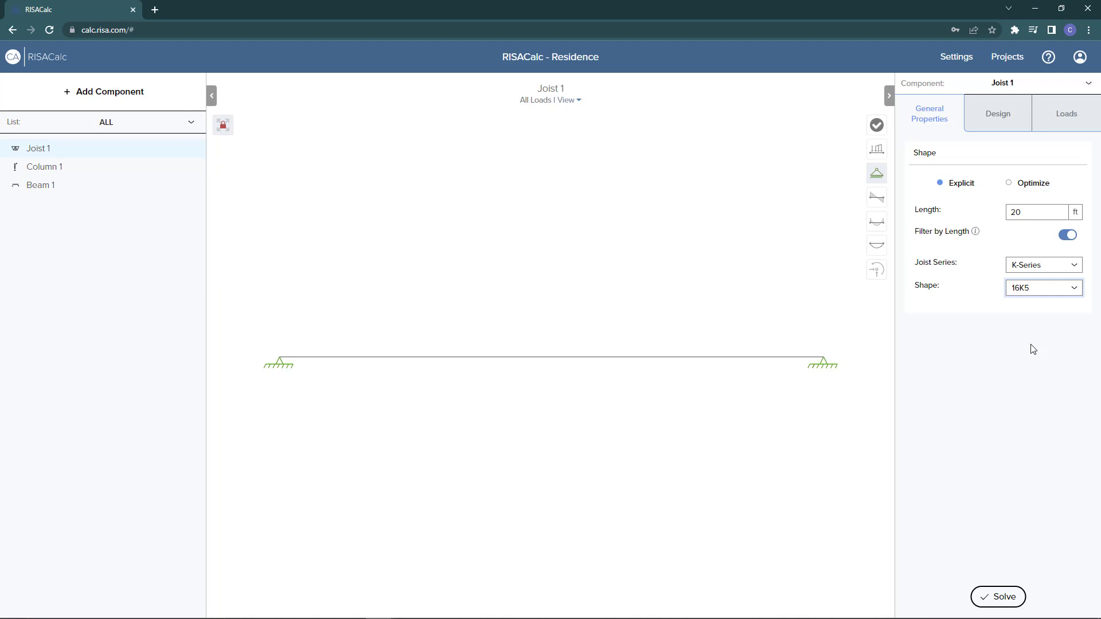
{"action": "left_click", "coordinate": [1070, 269]}
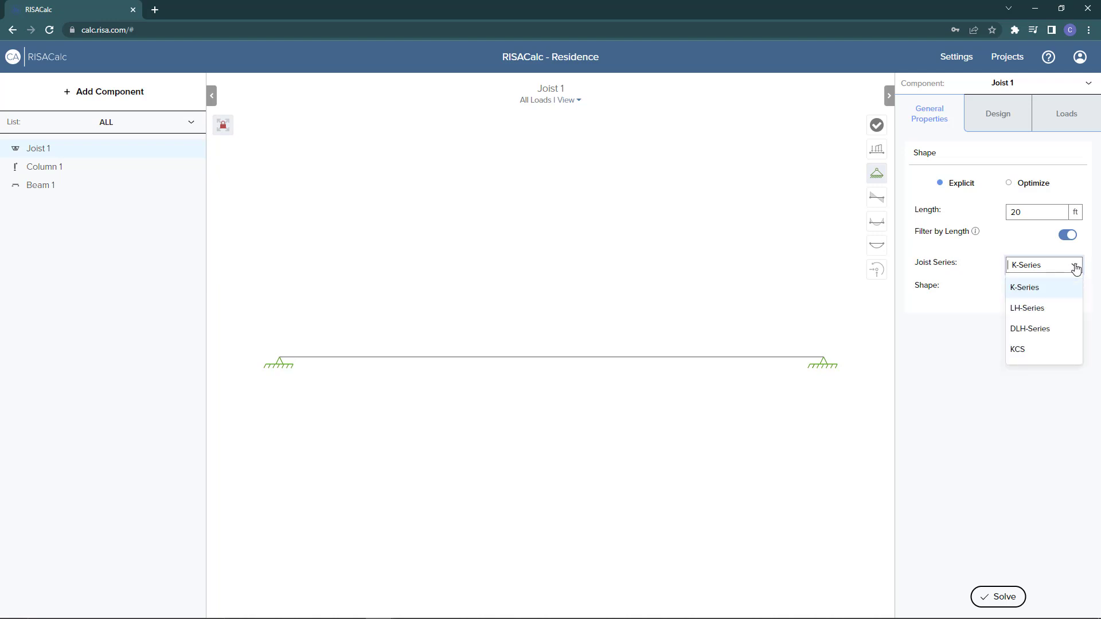
{"action": "left_click", "coordinate": [1075, 268]}
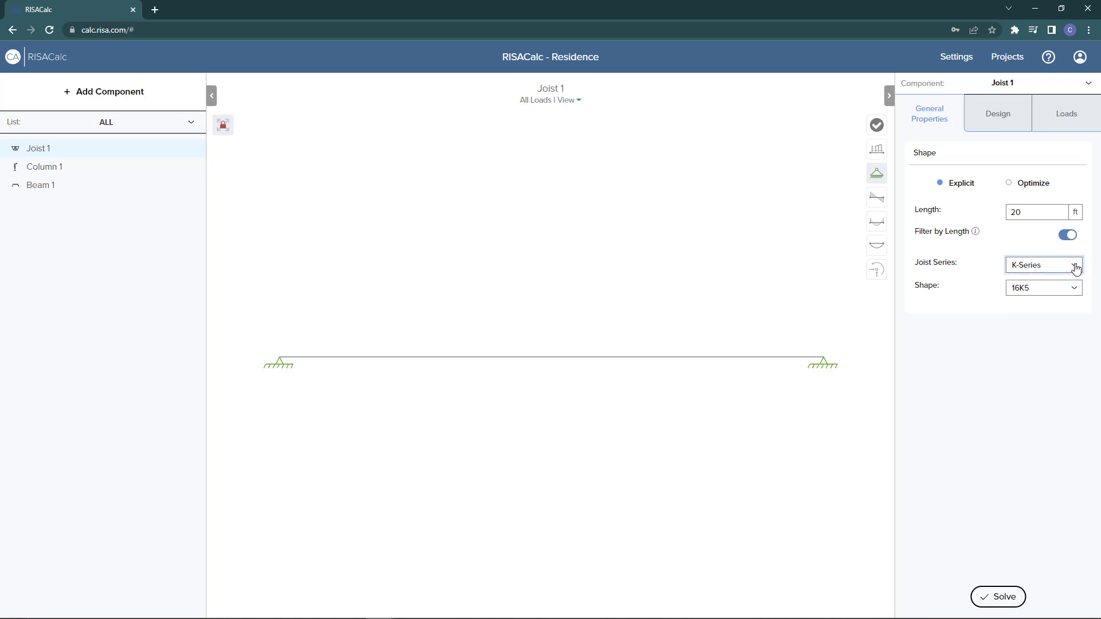
{"action": "left_click", "coordinate": [1006, 126]}
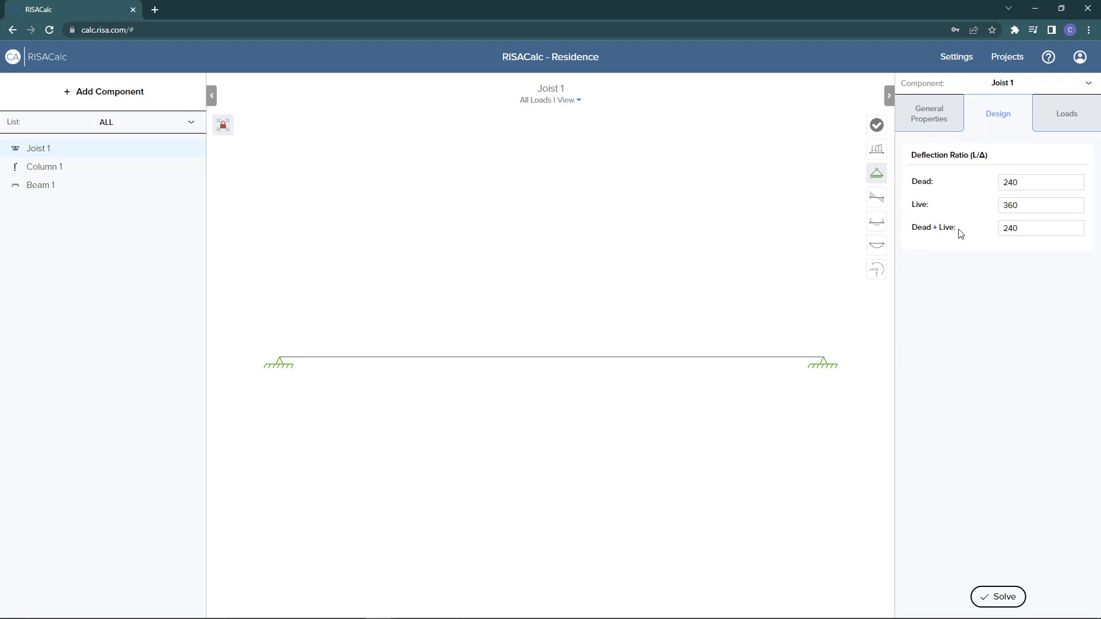
- Show Joist 1's loads, which have no point or distributed loads yet
{"action": "left_click", "coordinate": [1056, 130]}
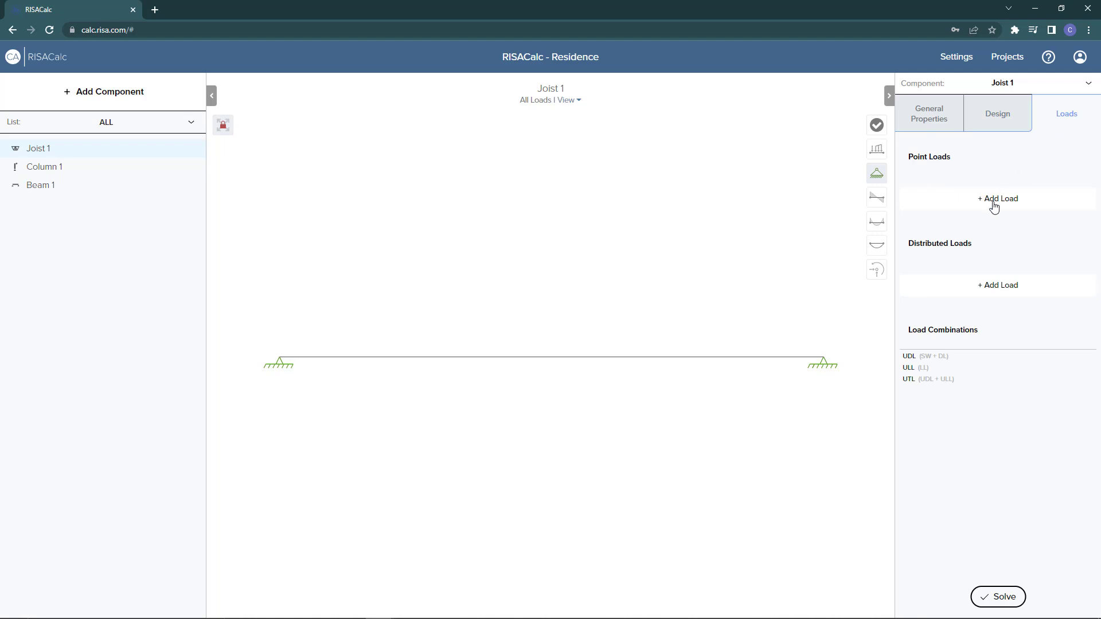
- Add a first distributed dead load of 0.25 klf to Joist 1
{"action": "left_click", "coordinate": [993, 286]}
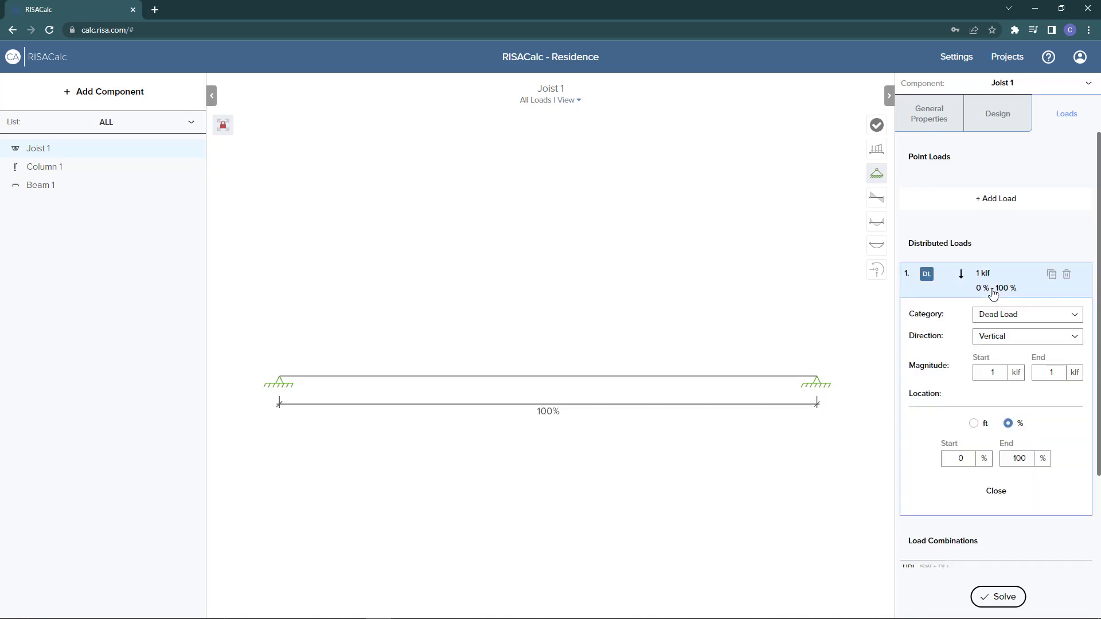
{"action": "double_click", "coordinate": [995, 371]}
{"action": "type", "text": ".25"}
{"action": "double_click", "coordinate": [1051, 372]}
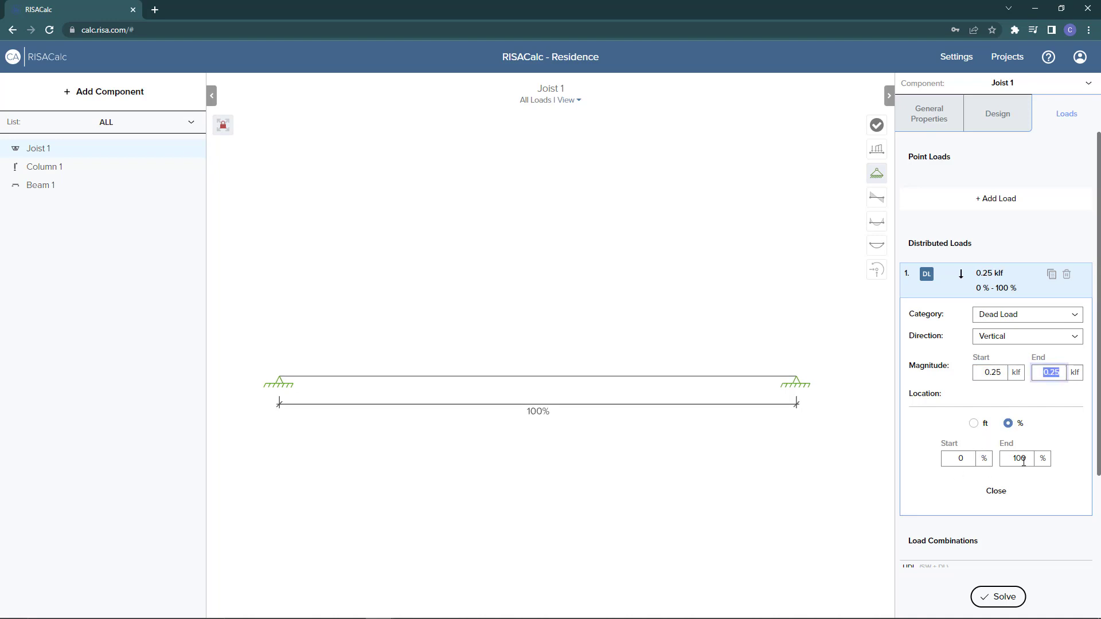
{"action": "left_click", "coordinate": [1060, 240]}
{"action": "scroll", "coordinate": [1042, 396], "scroll_direction": "down", "scroll_amount": 2}
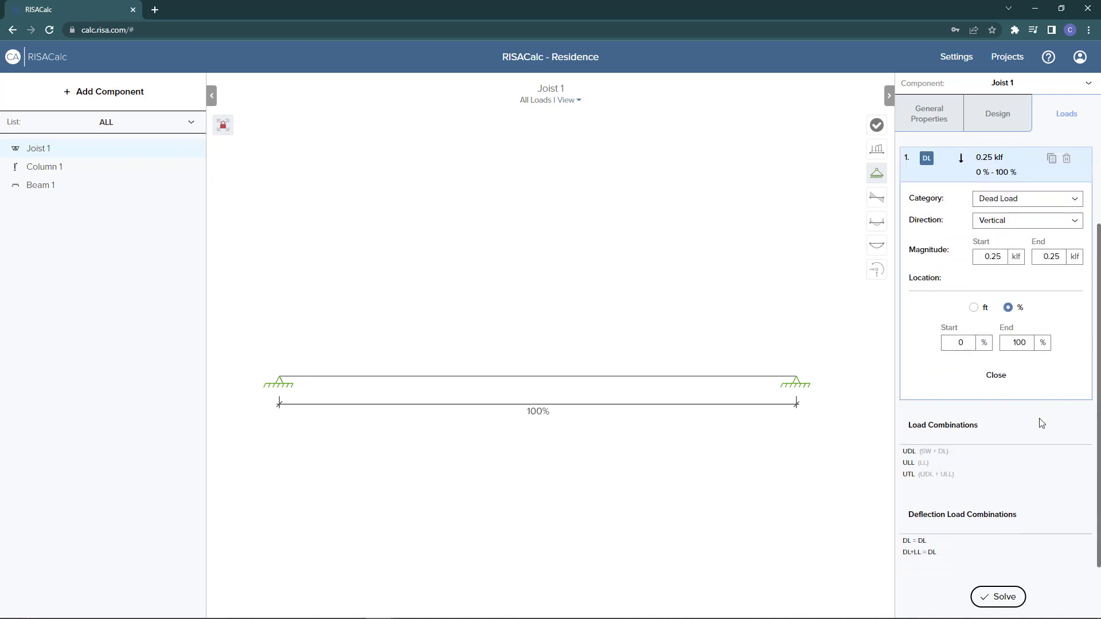
{"action": "left_click", "coordinate": [1003, 388]}
- Add a second 0.275 klf load, combining into 0.525 klf over 0–100 % of the span
{"action": "left_click", "coordinate": [997, 321]}
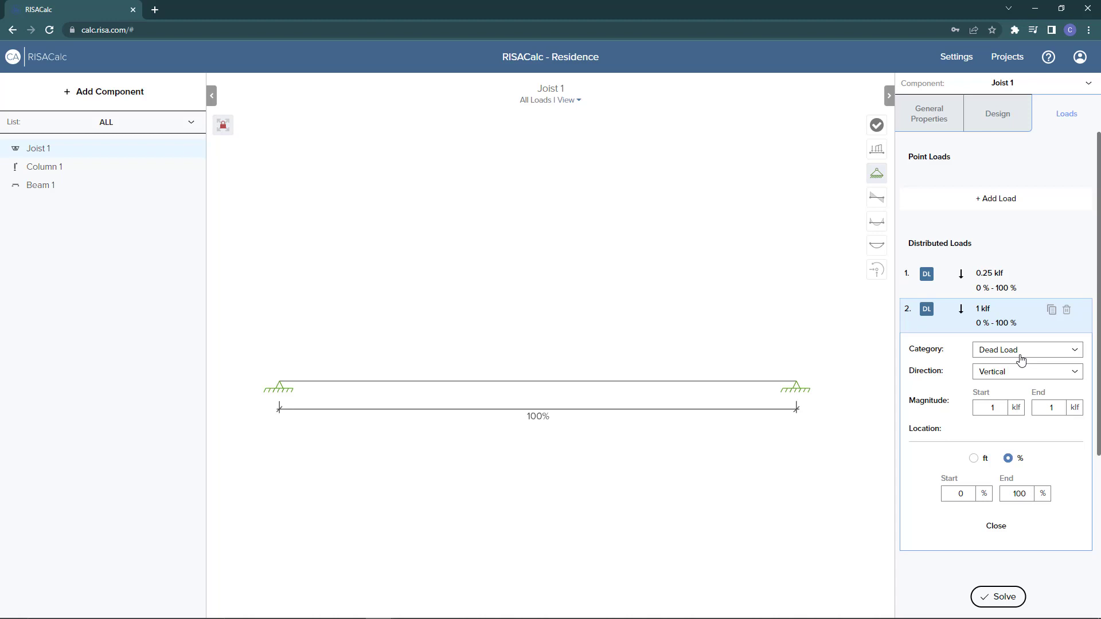
{"action": "left_click", "coordinate": [1001, 409]}
{"action": "type", "text": ".275"}
{"action": "key", "text": "Tab"}
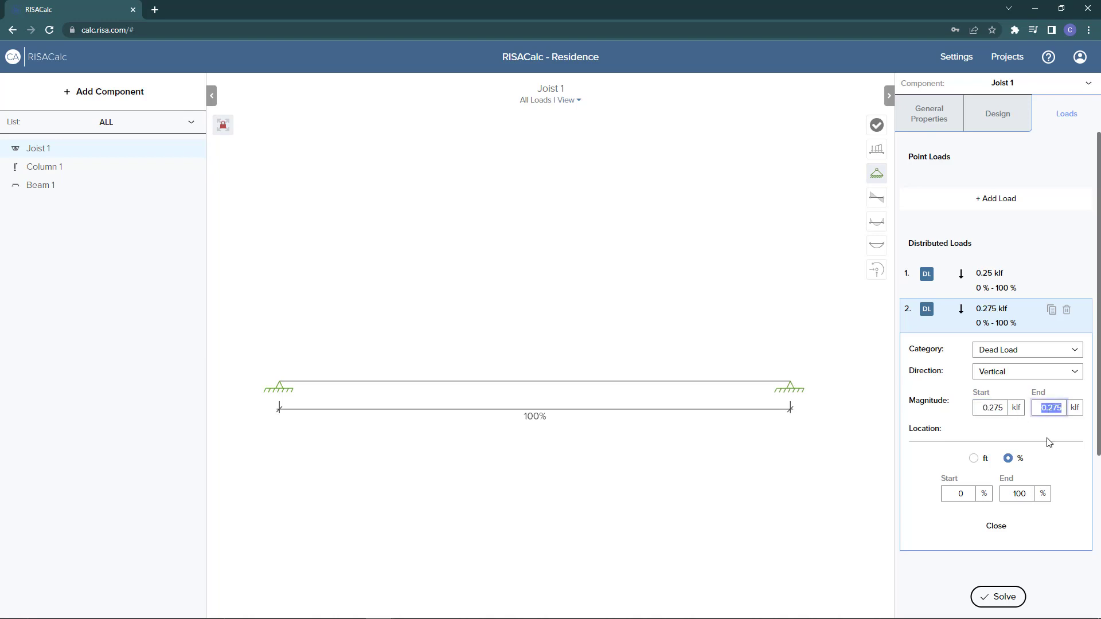
{"action": "left_click", "coordinate": [997, 525]}
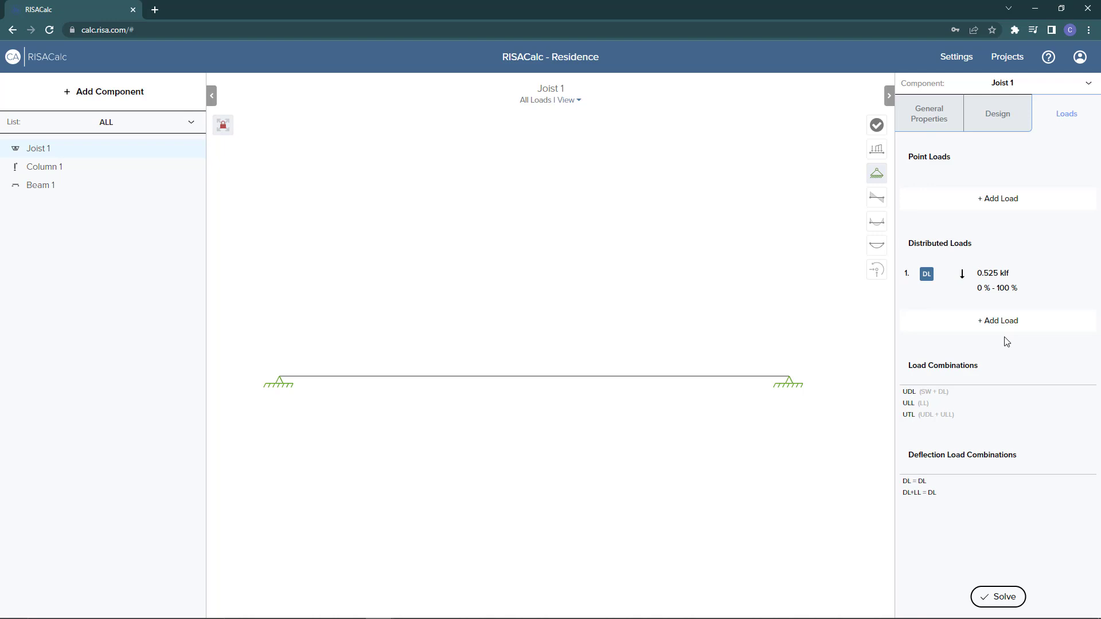
{"action": "left_click", "coordinate": [876, 152]}
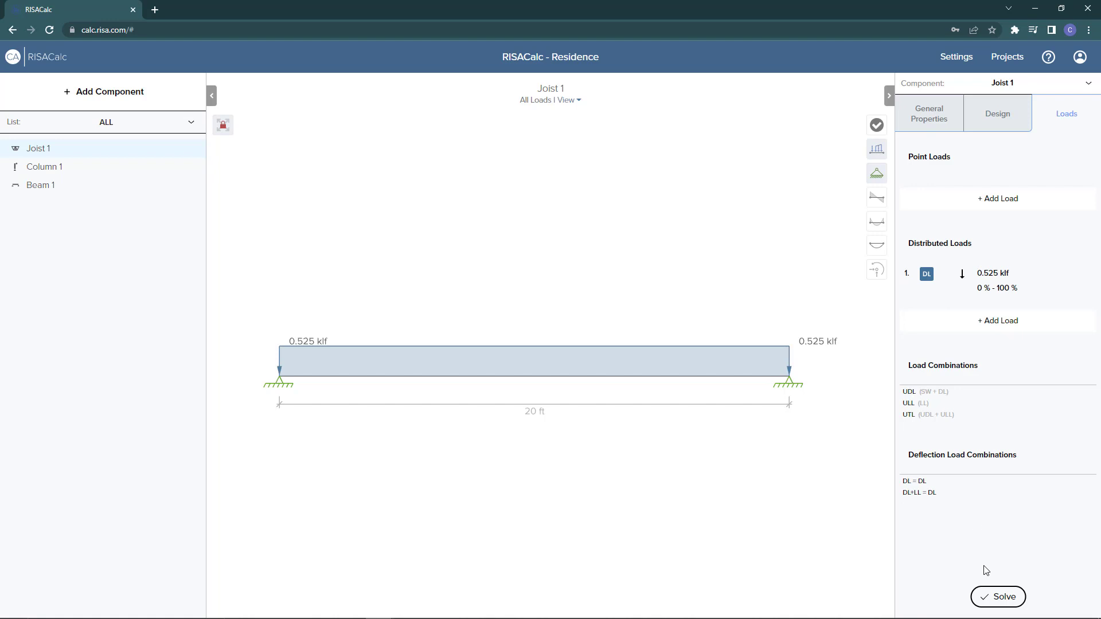
- Solve Joist 1 (code check 0.968), display shear and moment diagrams, and expand the detail report
{"action": "left_click", "coordinate": [987, 599]}
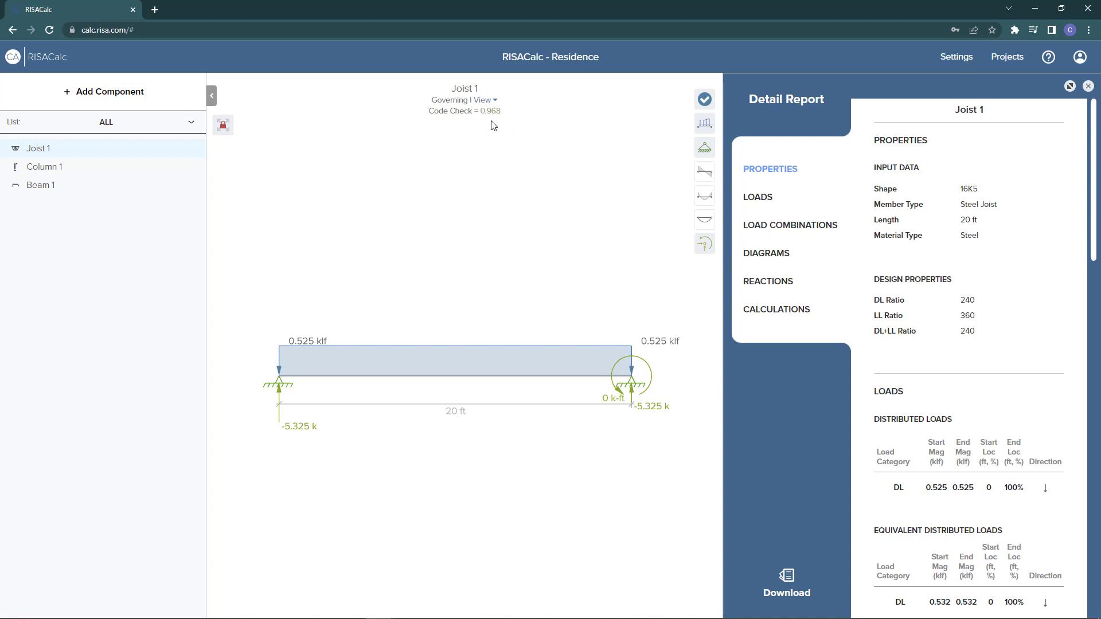
{"action": "left_click", "coordinate": [709, 183]}
{"action": "left_click", "coordinate": [704, 223]}
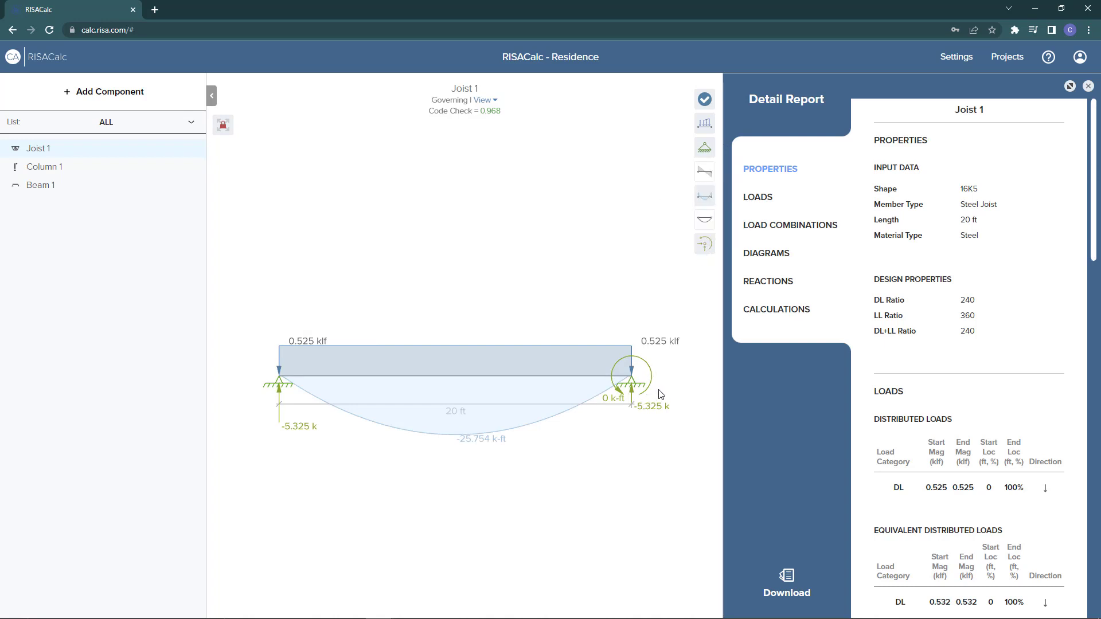
{"action": "left_click", "coordinate": [1069, 87]}
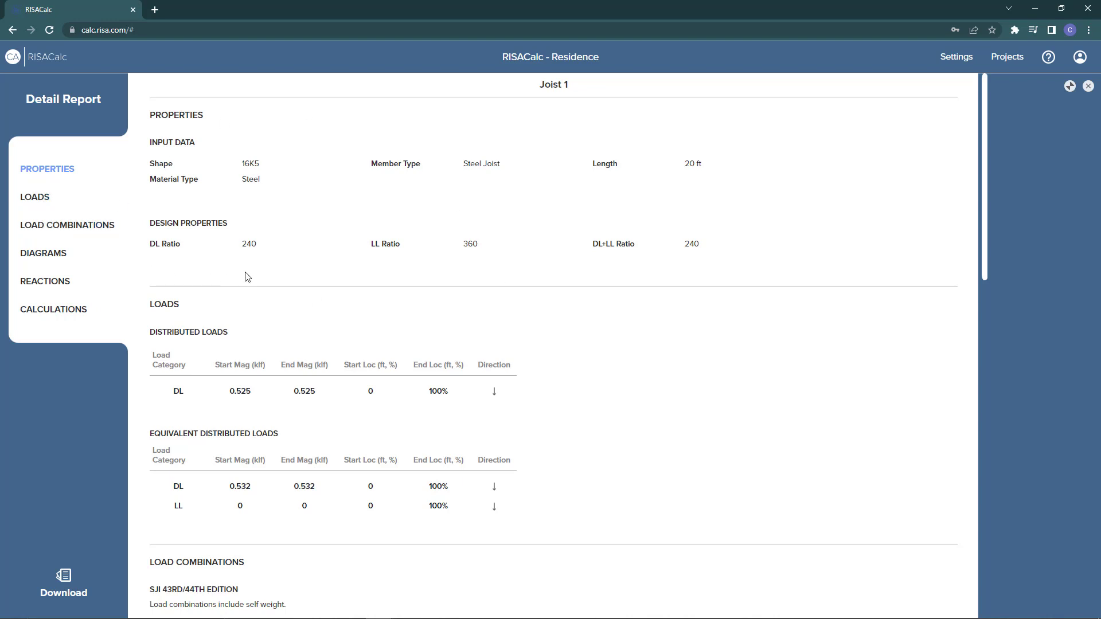
- Review the Load Capacity Check (6.39 of 6.6 klf, unity 0.97, Pass), then close the report
{"action": "left_click", "coordinate": [38, 317]}
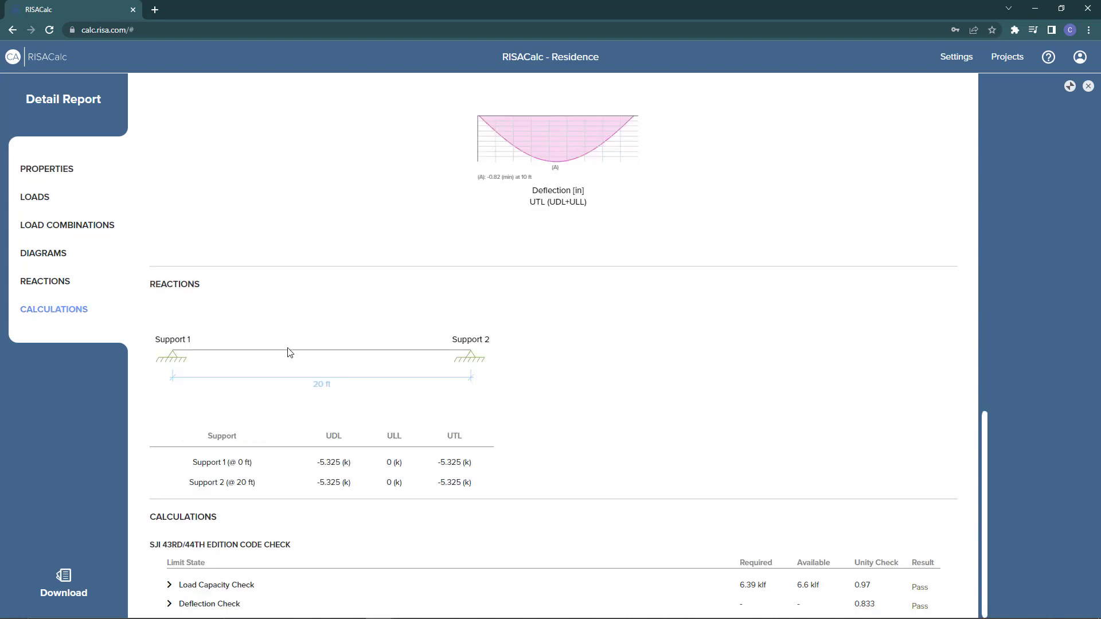
{"action": "left_click", "coordinate": [222, 590]}
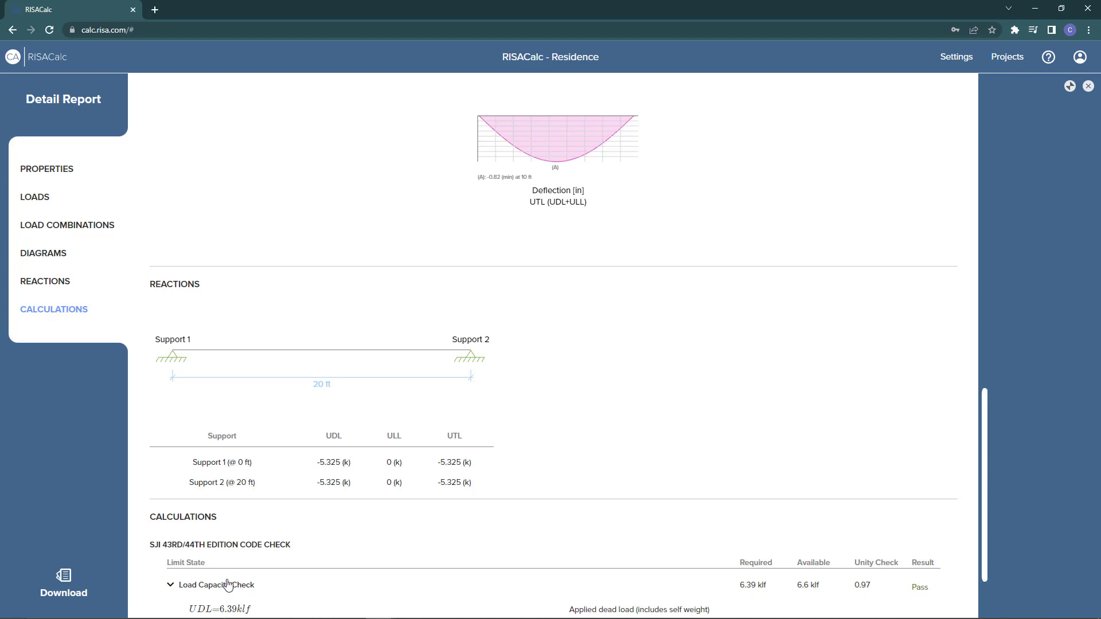
{"action": "scroll", "coordinate": [347, 509], "scroll_direction": "down", "scroll_amount": 2}
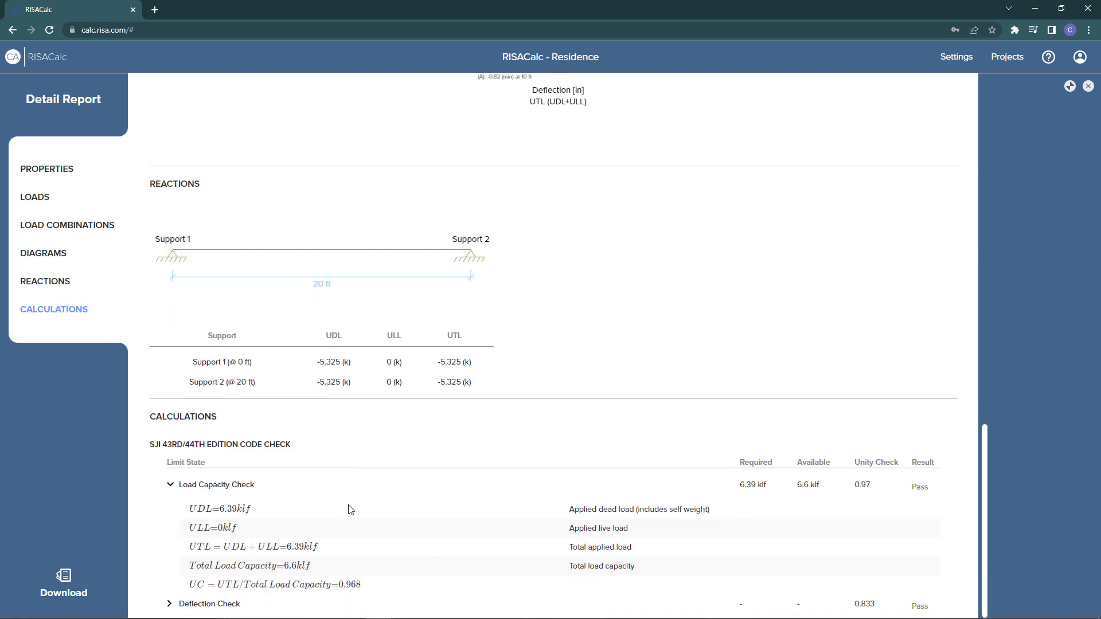
{"action": "key", "text": "Escape"}
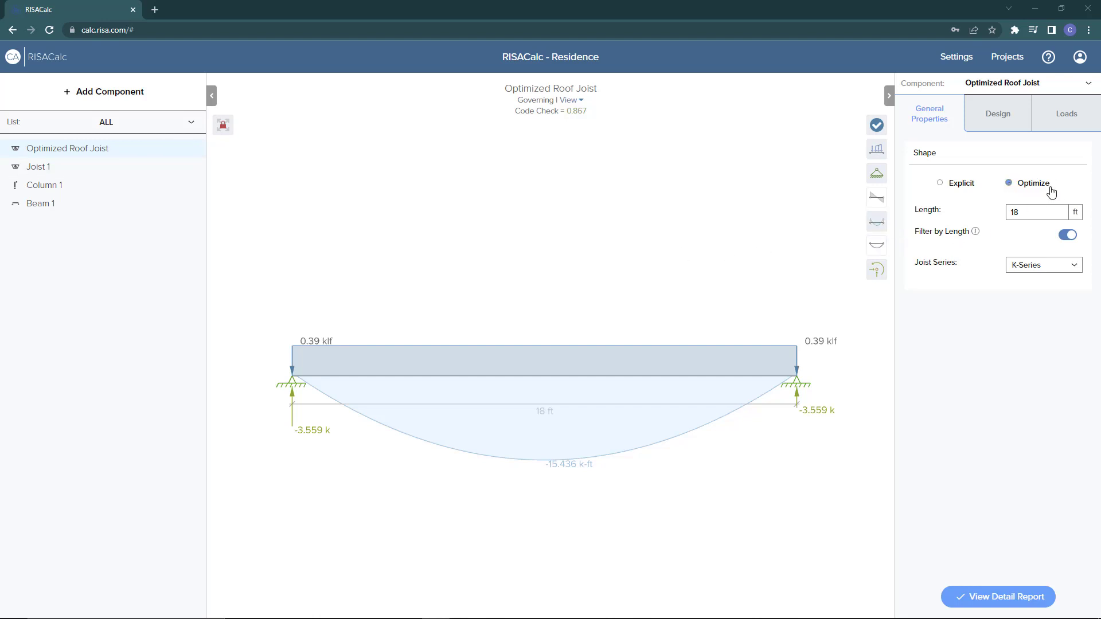
{"action": "left_click", "coordinate": [1059, 267]}
{"action": "left_click", "coordinate": [1065, 270]}
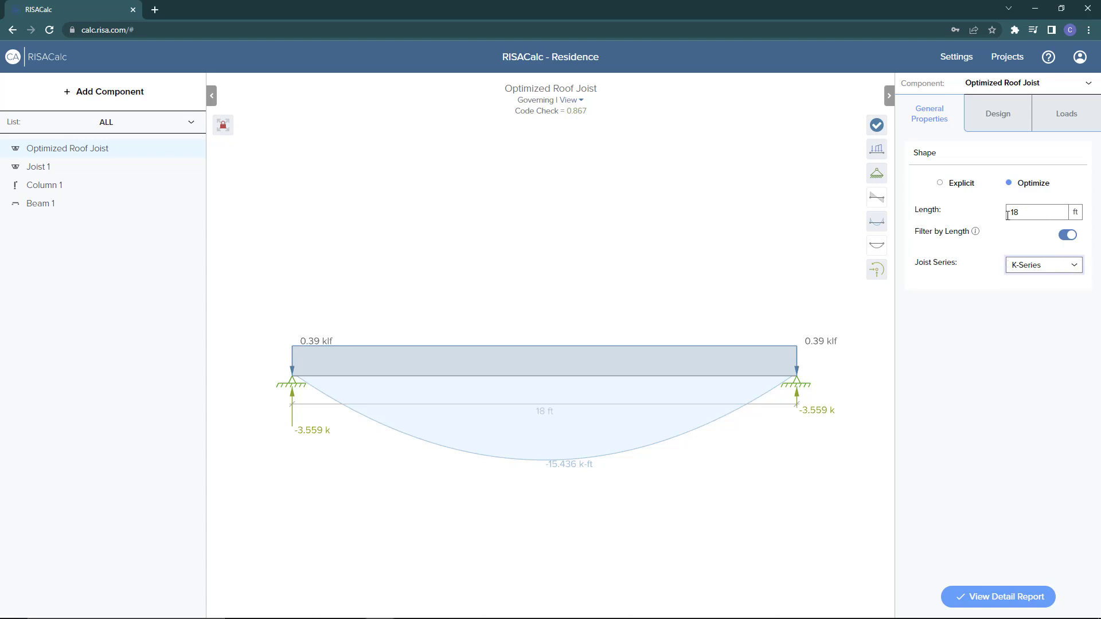
{"action": "left_click", "coordinate": [1009, 605]}
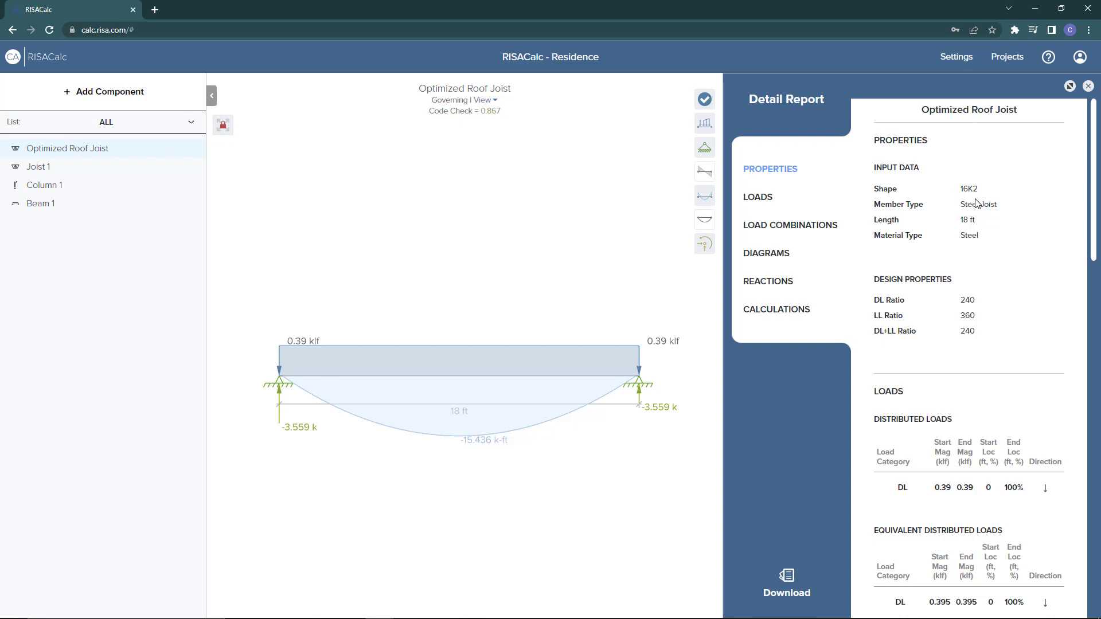
{"action": "left_click", "coordinate": [803, 315]}
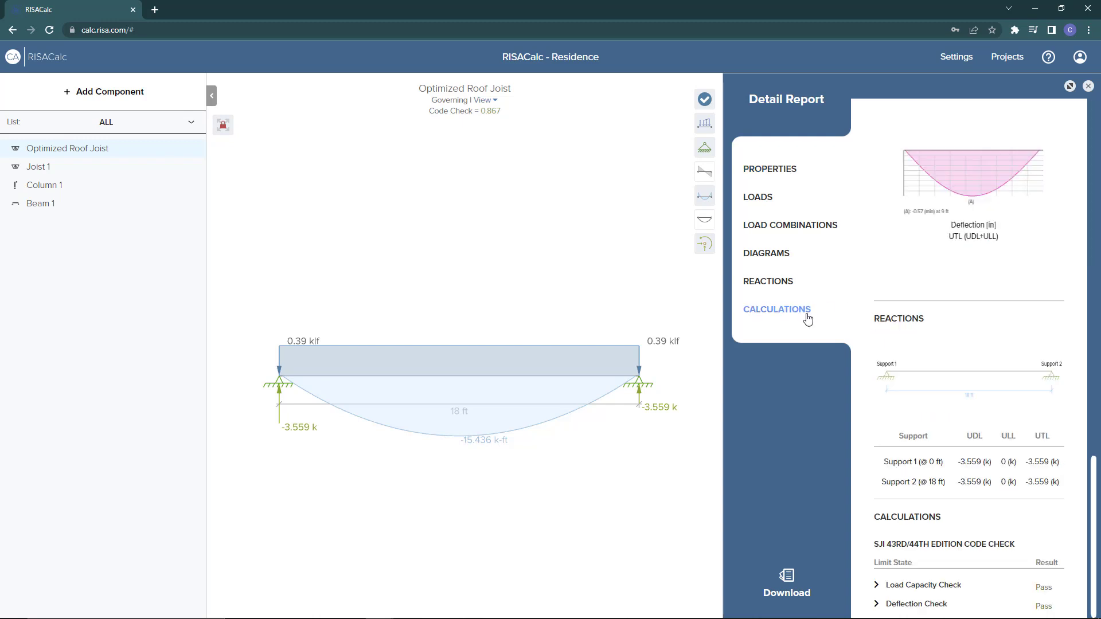
{"action": "left_click", "coordinate": [877, 585]}
{"action": "scroll", "coordinate": [913, 525], "scroll_direction": "down", "scroll_amount": 1}
{"action": "scroll", "coordinate": [913, 525], "scroll_direction": "down", "scroll_amount": 2}
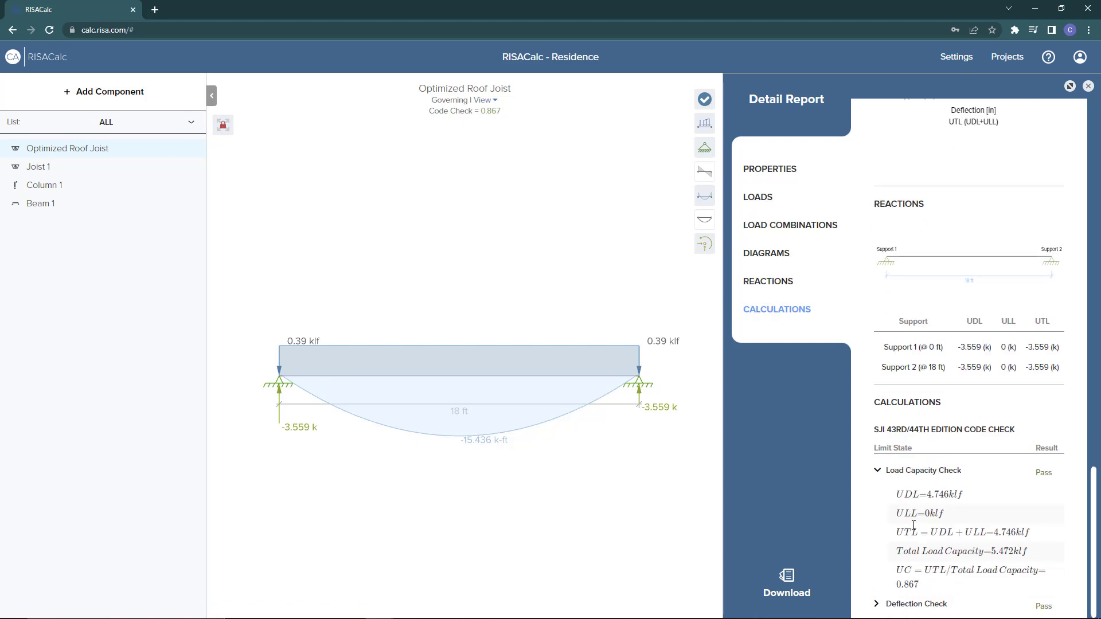
{"action": "left_click", "coordinate": [876, 470]}
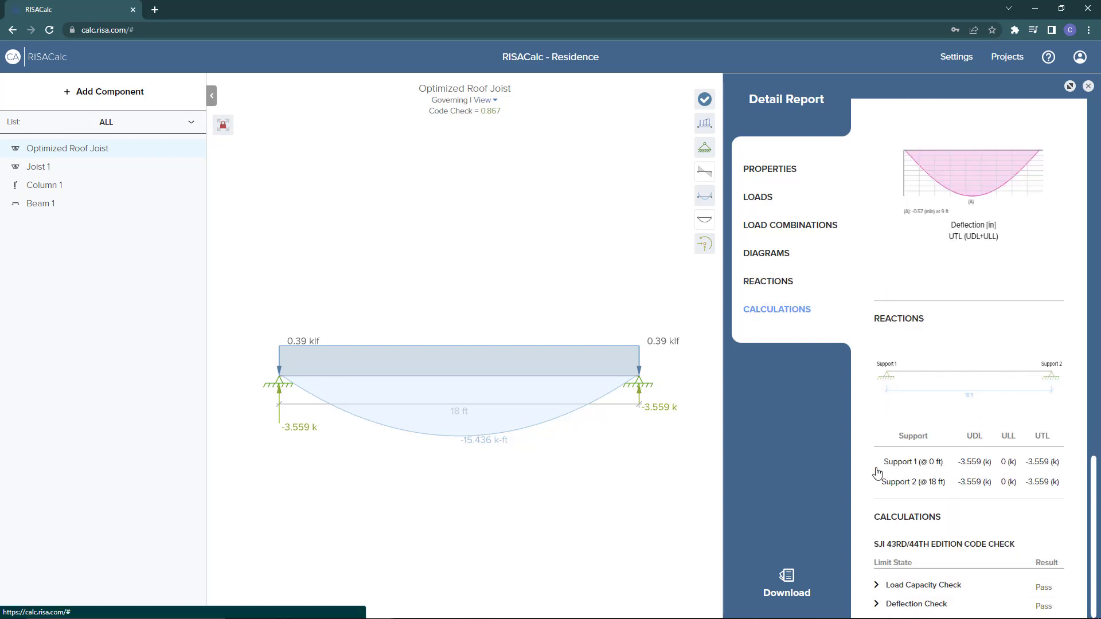
{"action": "left_click", "coordinate": [1088, 86]}
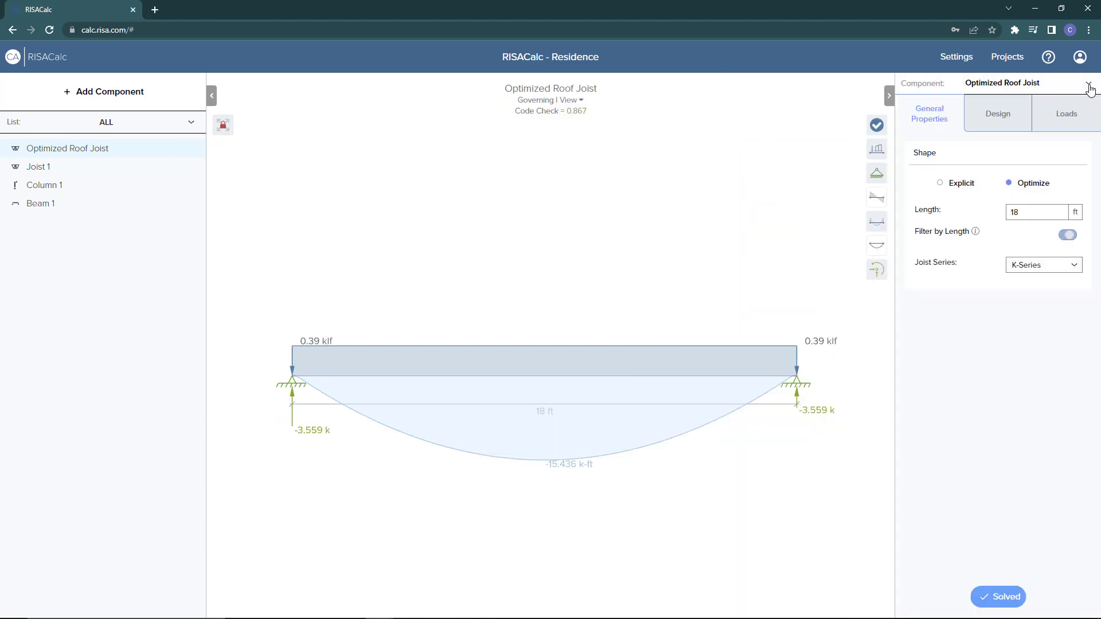
- Add steel joist Joist 3 with a 20 ft length and 18K5 shape, and show its loads
{"action": "left_click", "coordinate": [127, 96]}
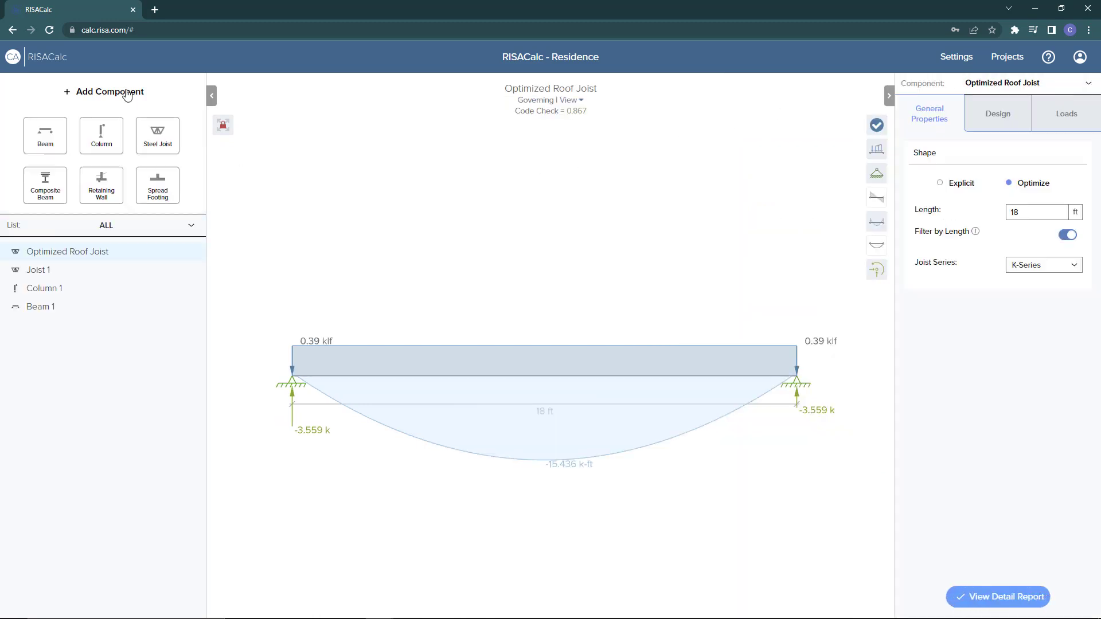
{"action": "left_click", "coordinate": [157, 132]}
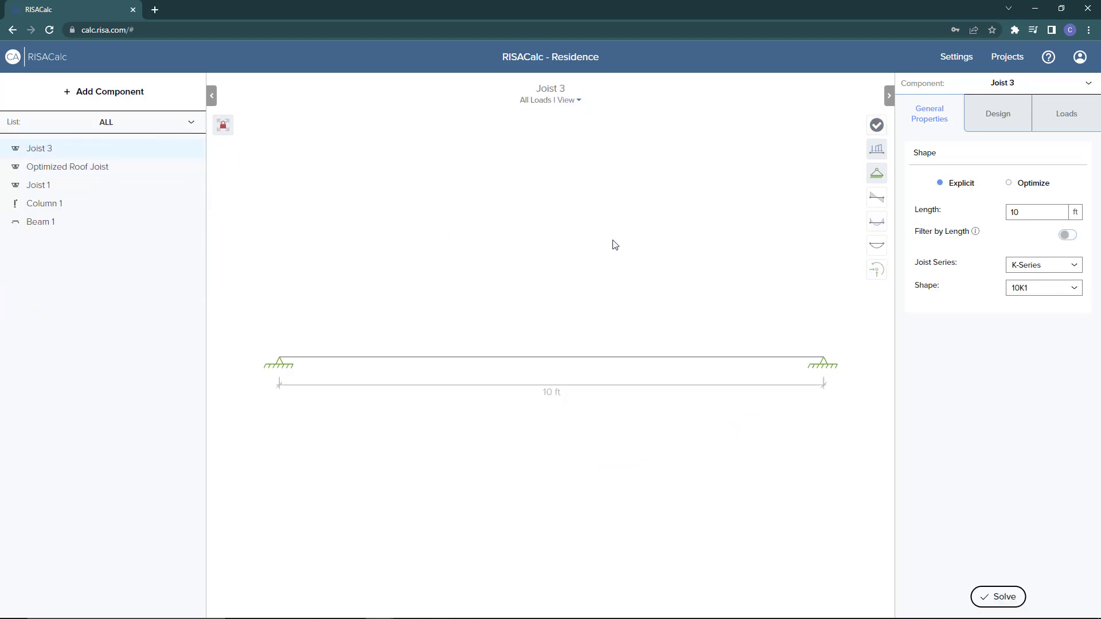
{"action": "left_click", "coordinate": [1046, 212]}
{"action": "type", "text": "20"}
{"action": "left_click", "coordinate": [1074, 290]}
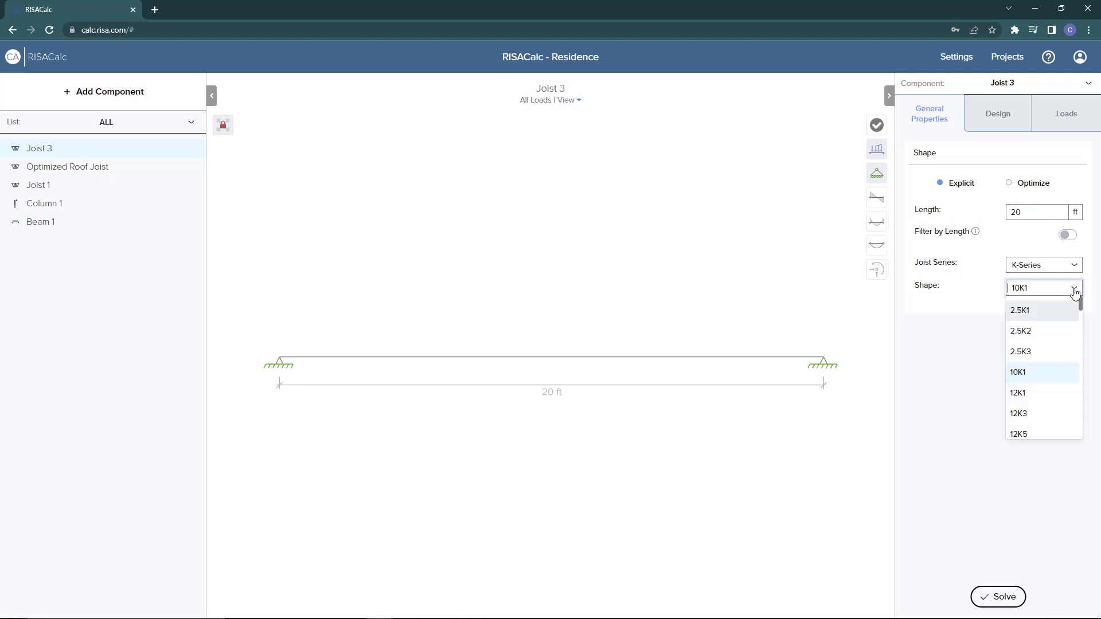
{"action": "scroll", "coordinate": [1059, 395], "scroll_direction": "down", "scroll_amount": 6}
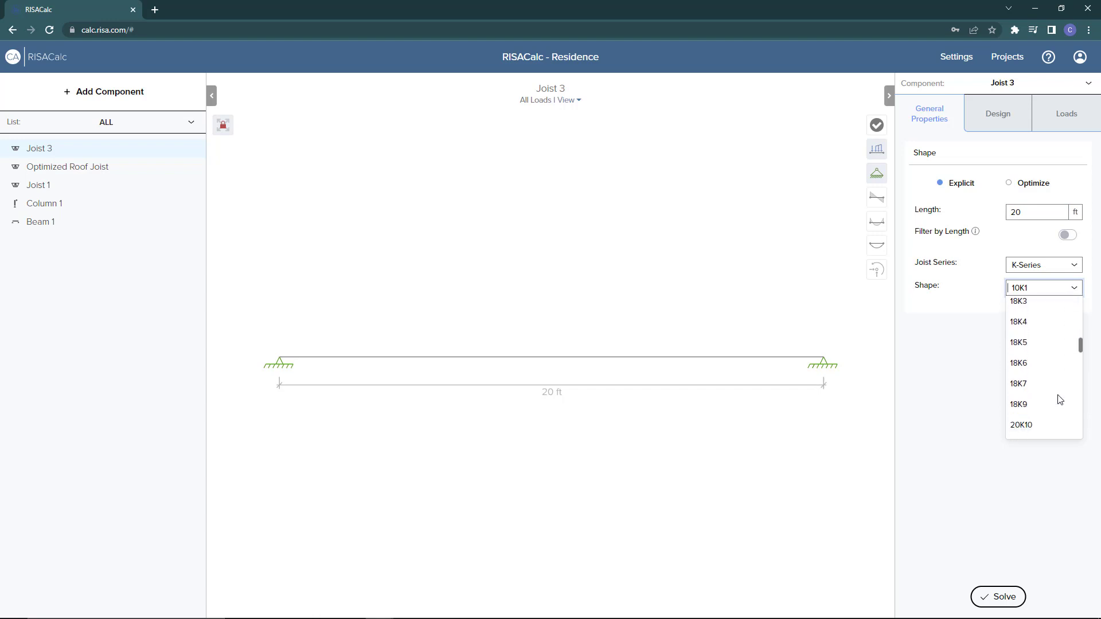
{"action": "left_click", "coordinate": [1024, 343]}
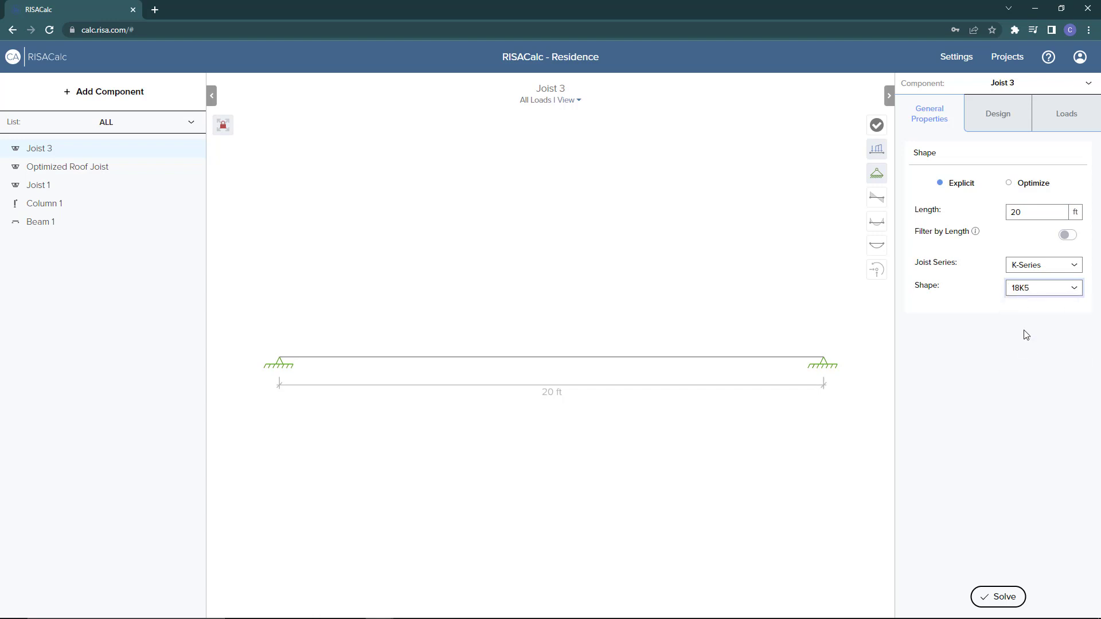
{"action": "left_click", "coordinate": [1000, 116]}
{"action": "left_click", "coordinate": [1057, 117]}
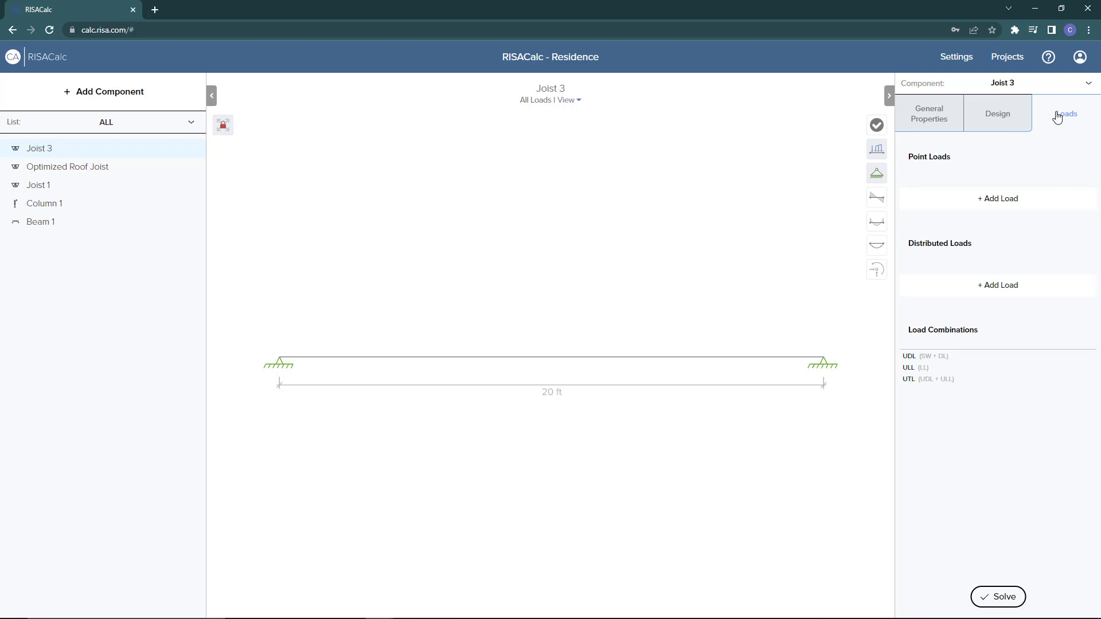
- Add a 0.75 k Live Load point load at 7.5 ft on Joist 3
{"action": "left_click", "coordinate": [998, 201]}
{"action": "left_click", "coordinate": [996, 204]}
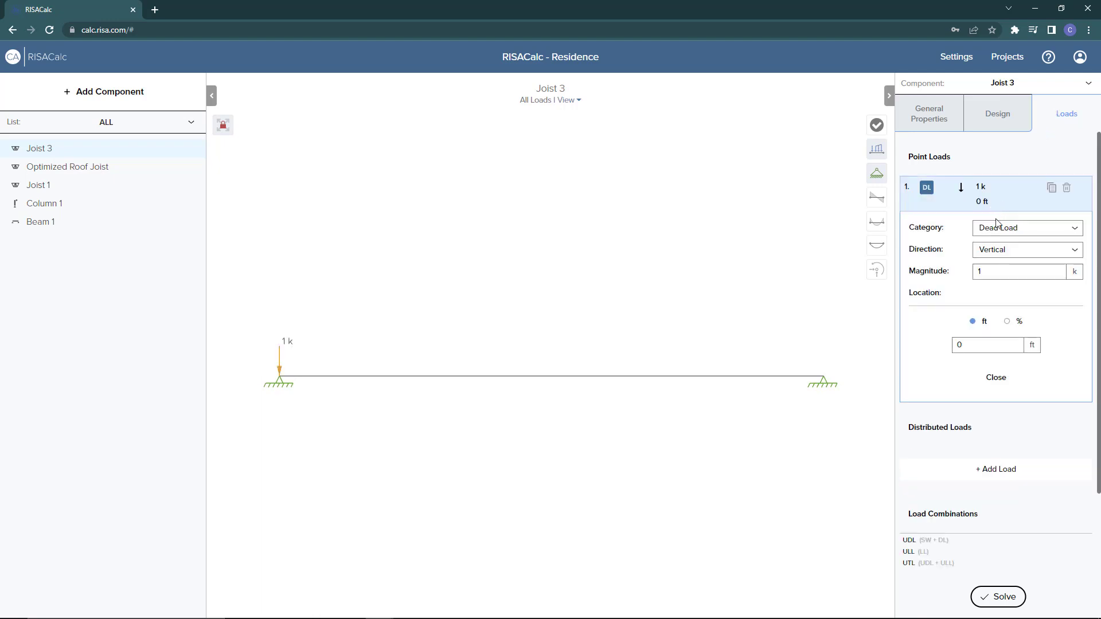
{"action": "double_click", "coordinate": [997, 269]}
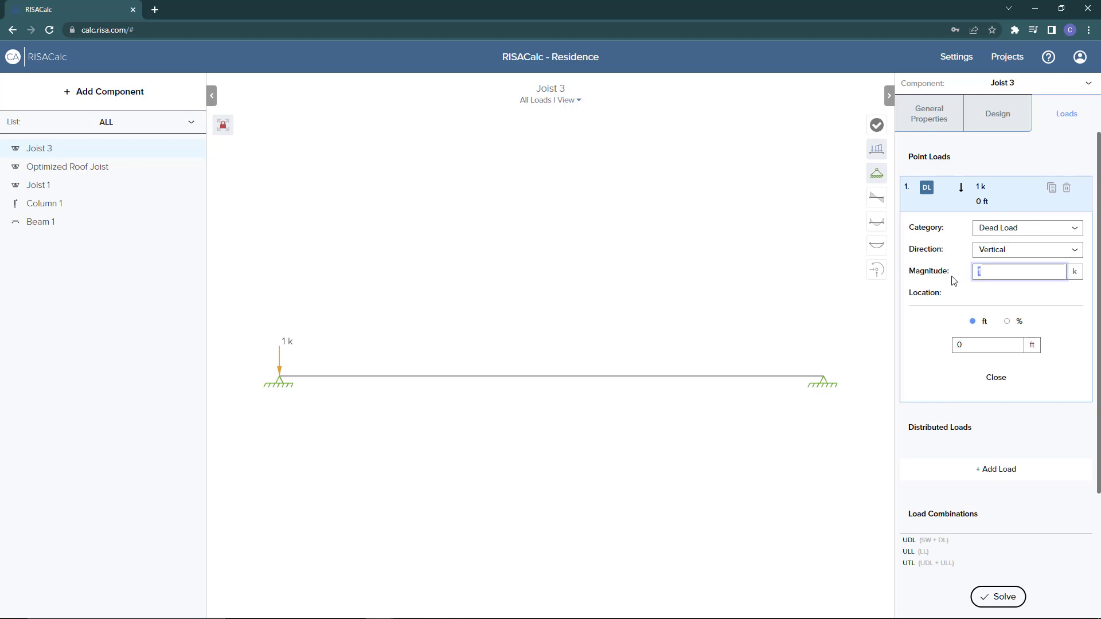
{"action": "type", "text": ".75"}
{"action": "left_click", "coordinate": [1068, 230]}
{"action": "left_click", "coordinate": [1004, 272]}
{"action": "double_click", "coordinate": [966, 345]}
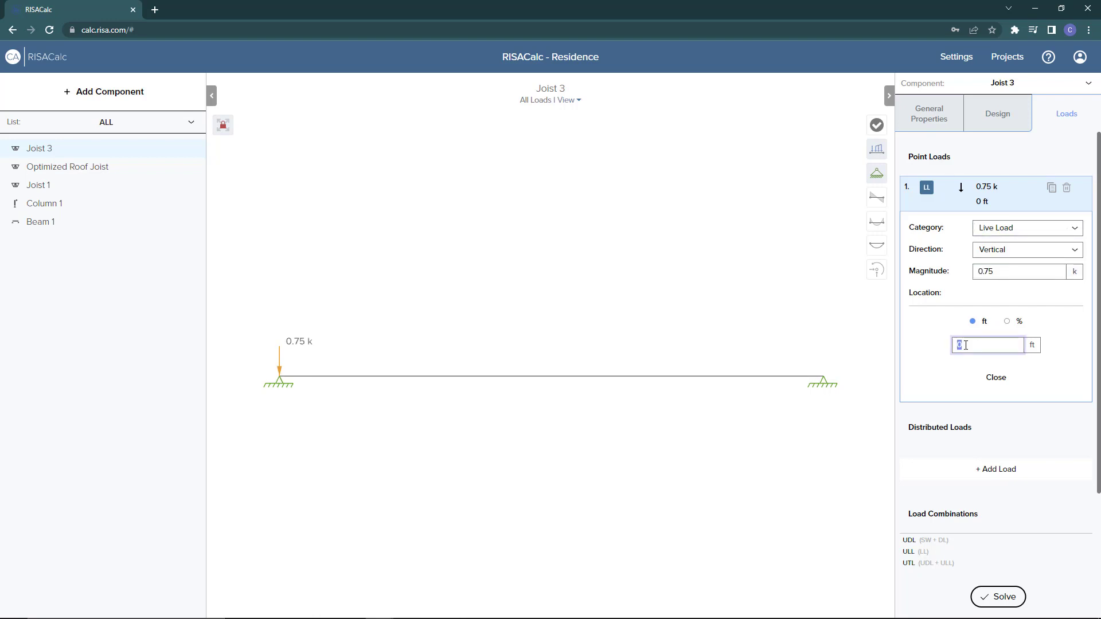
{"action": "type", "text": "7.5"}
{"action": "left_click", "coordinate": [996, 378]}
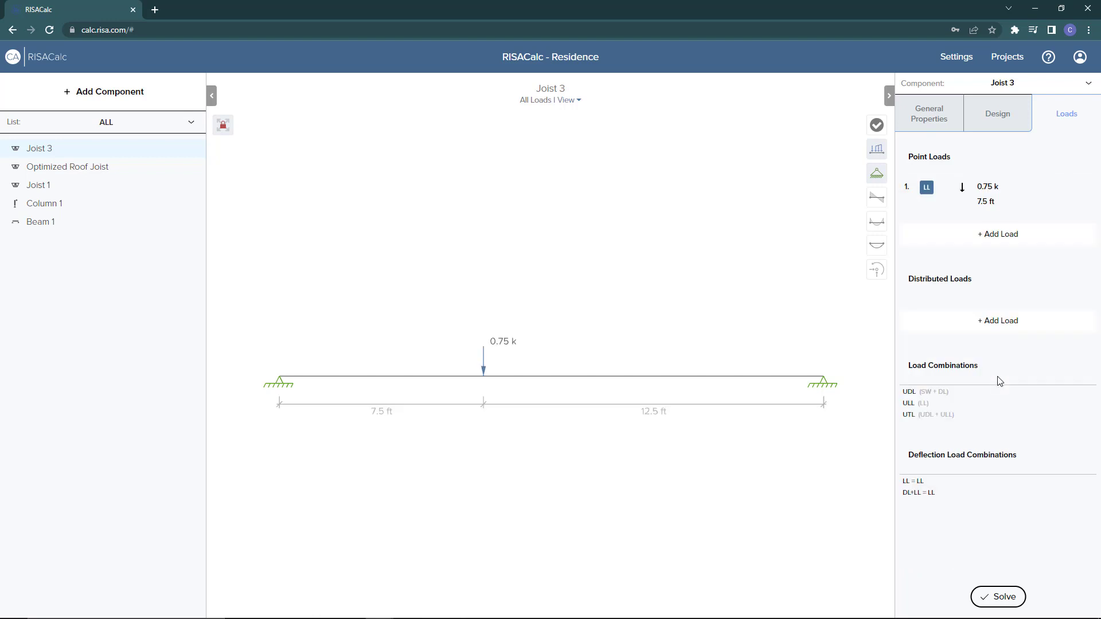
- Add a distributed dead load tapering from 0.3 klf to 0.25 klf
{"action": "left_click", "coordinate": [998, 322]}
{"action": "left_click", "coordinate": [1002, 324]}
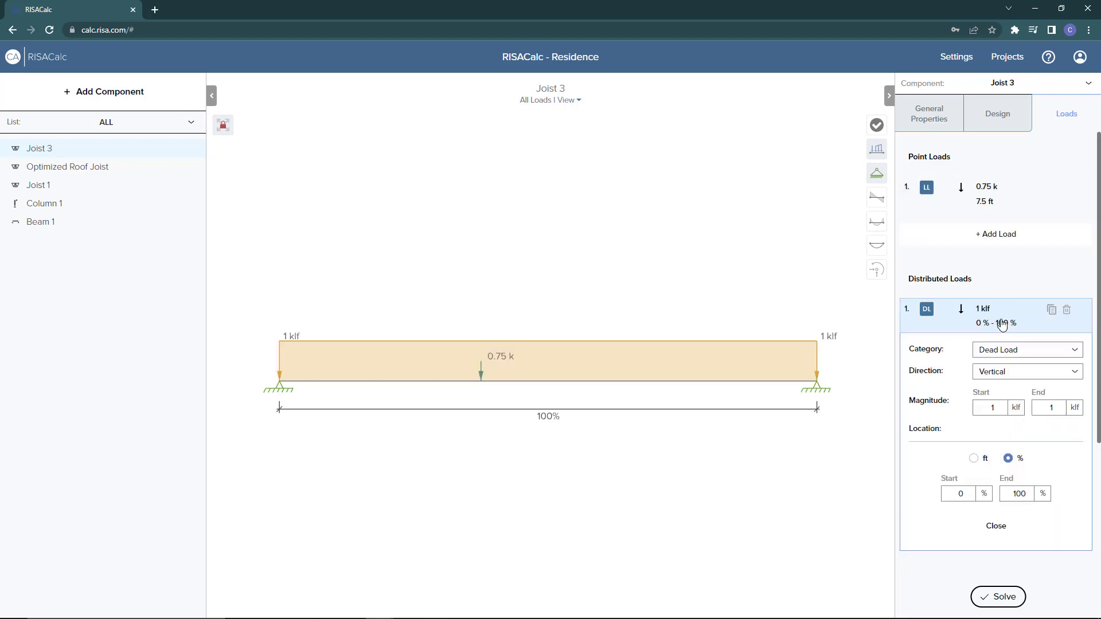
{"action": "left_click", "coordinate": [988, 409]}
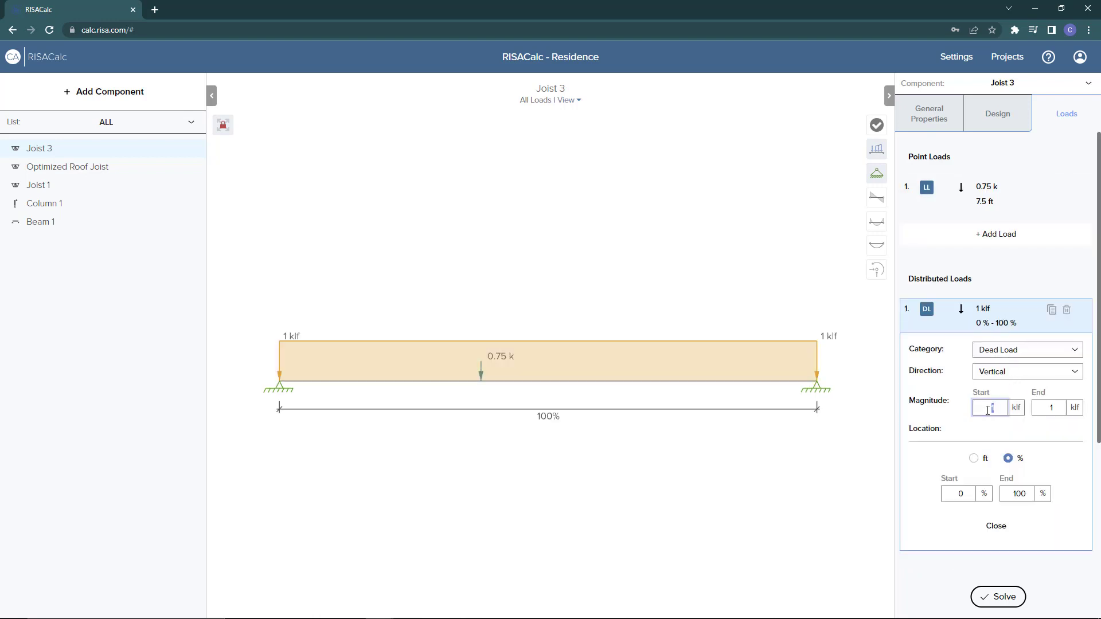
{"action": "left_click", "coordinate": [1039, 410]}
{"action": "type", "text": "0.25"}
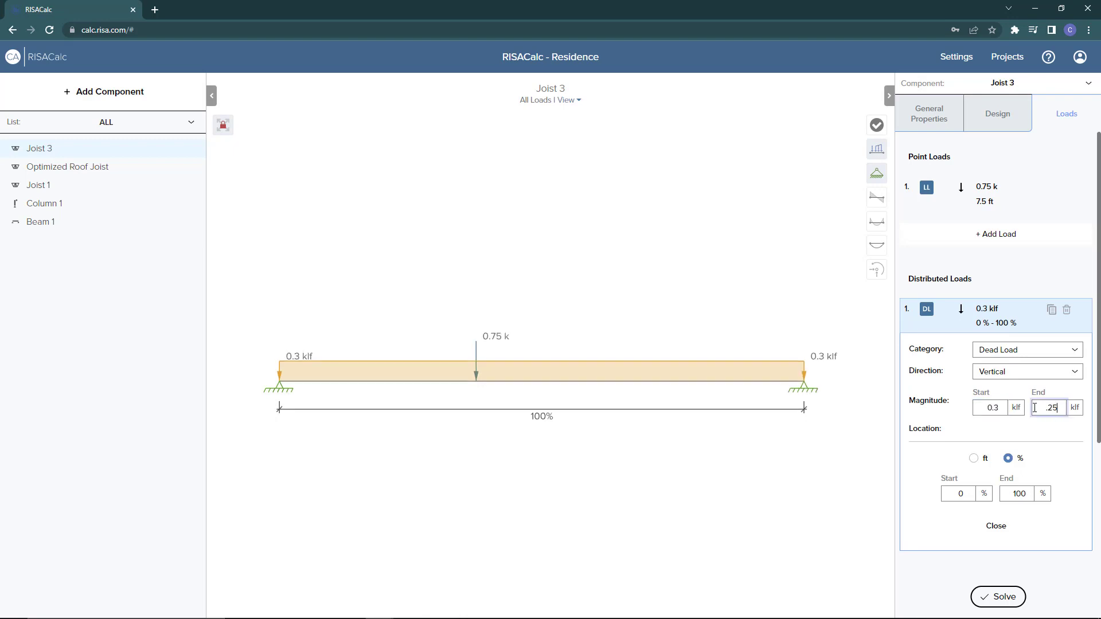
{"action": "left_click", "coordinate": [966, 496]}
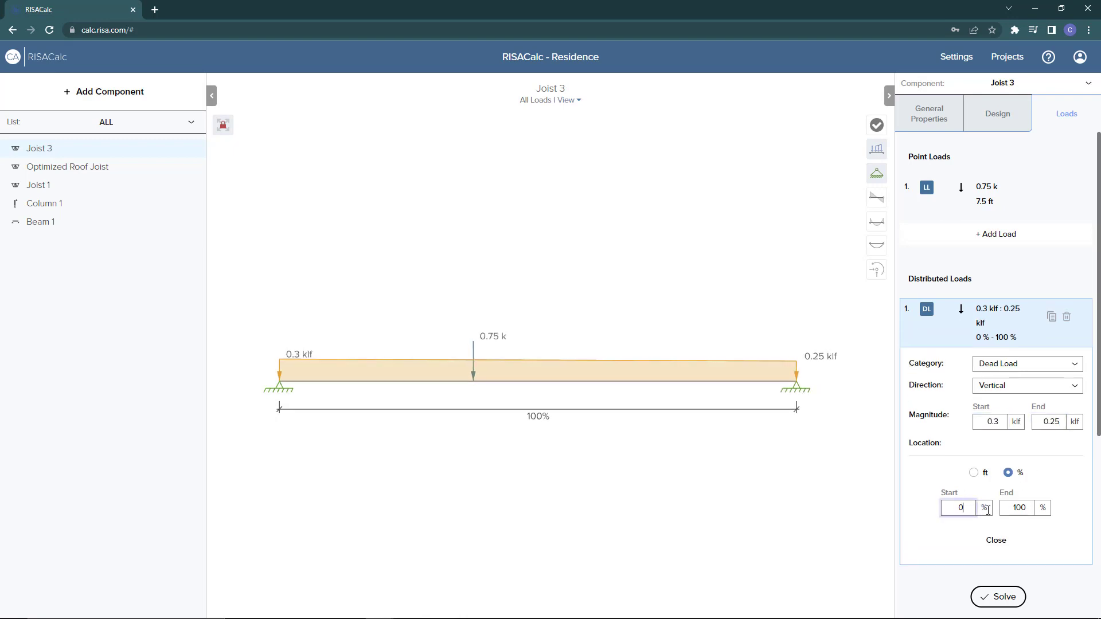
{"action": "left_click", "coordinate": [996, 541]}
{"action": "scroll", "coordinate": [1003, 499], "scroll_direction": "down", "scroll_amount": 1}
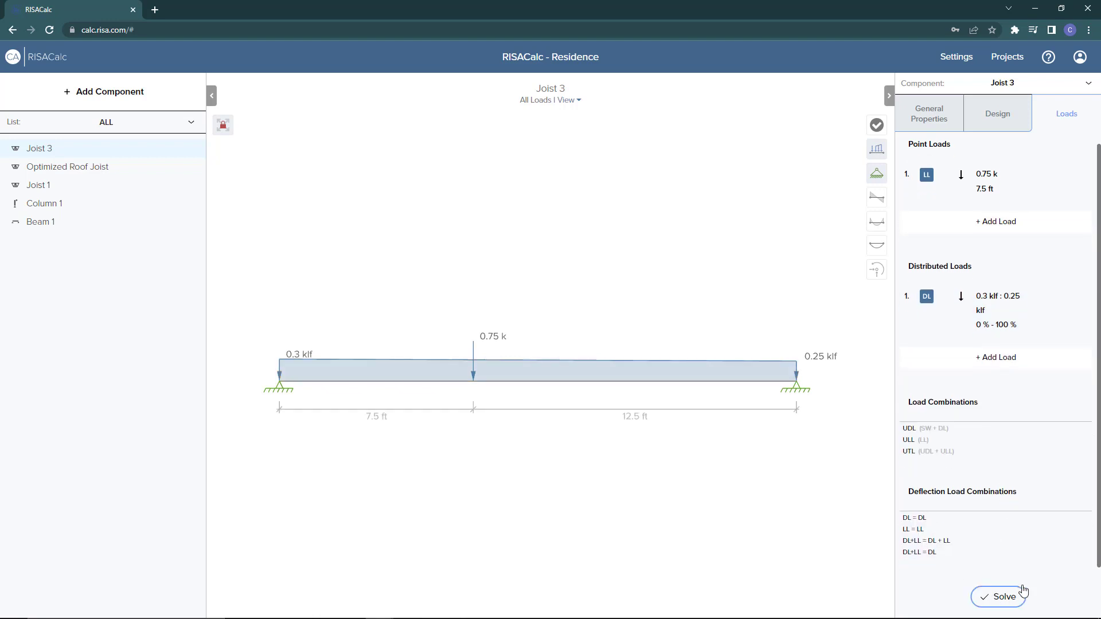
- Solve Joist 3 (code check 0.878) and browse its detail report diagrams and properties
{"action": "left_click", "coordinate": [1009, 601]}
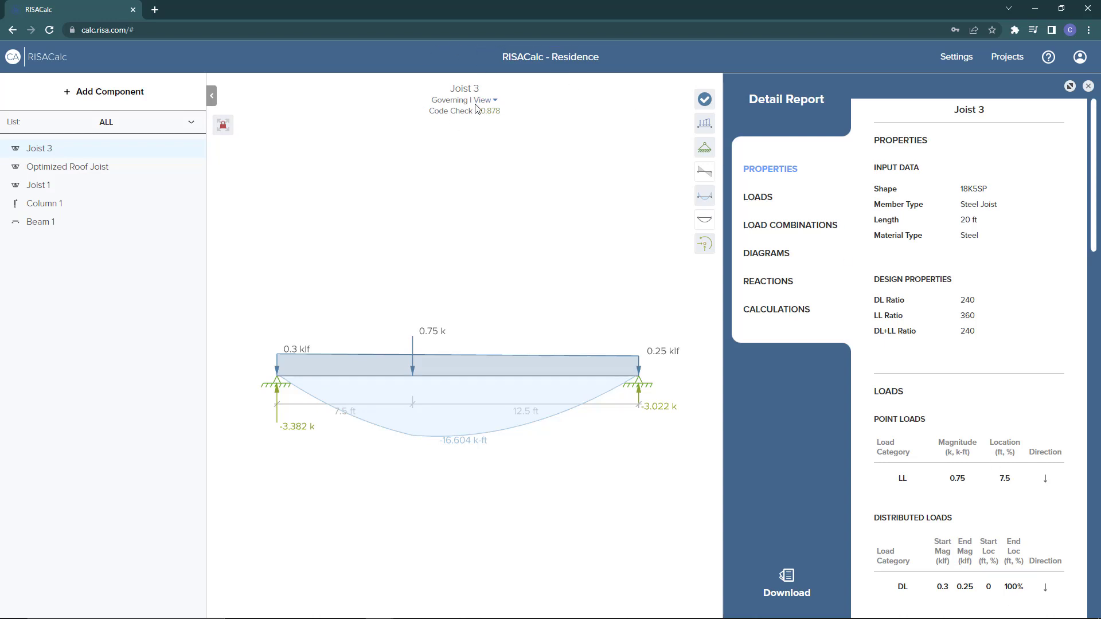
{"action": "left_click", "coordinate": [782, 261]}
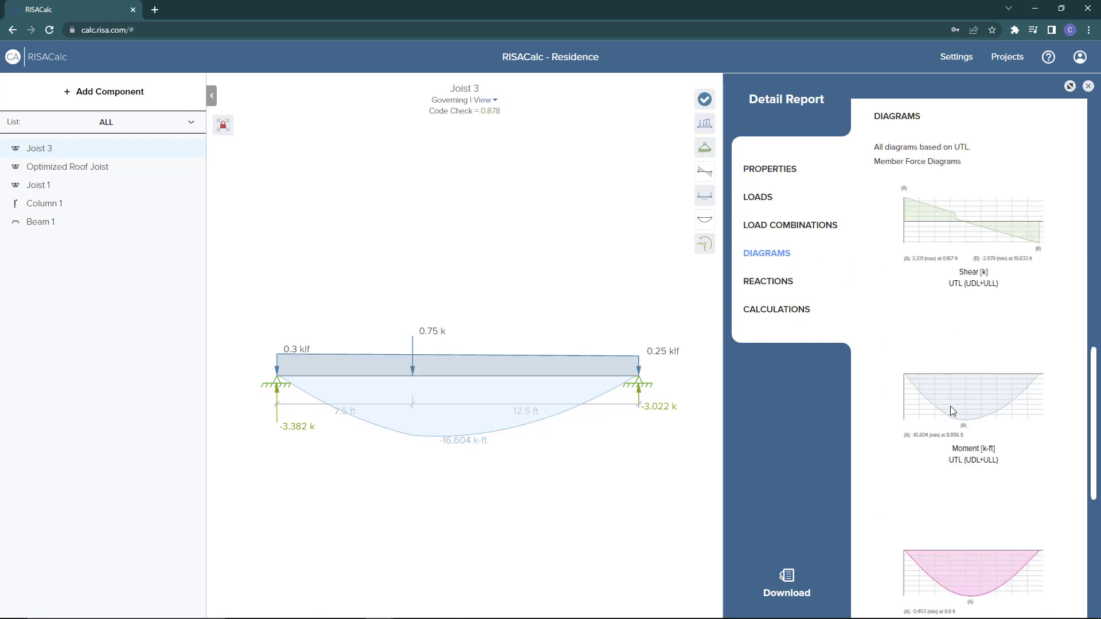
{"action": "scroll", "coordinate": [952, 407], "scroll_direction": "down", "scroll_amount": 2}
{"action": "scroll", "coordinate": [934, 316], "scroll_direction": "down", "scroll_amount": 3}
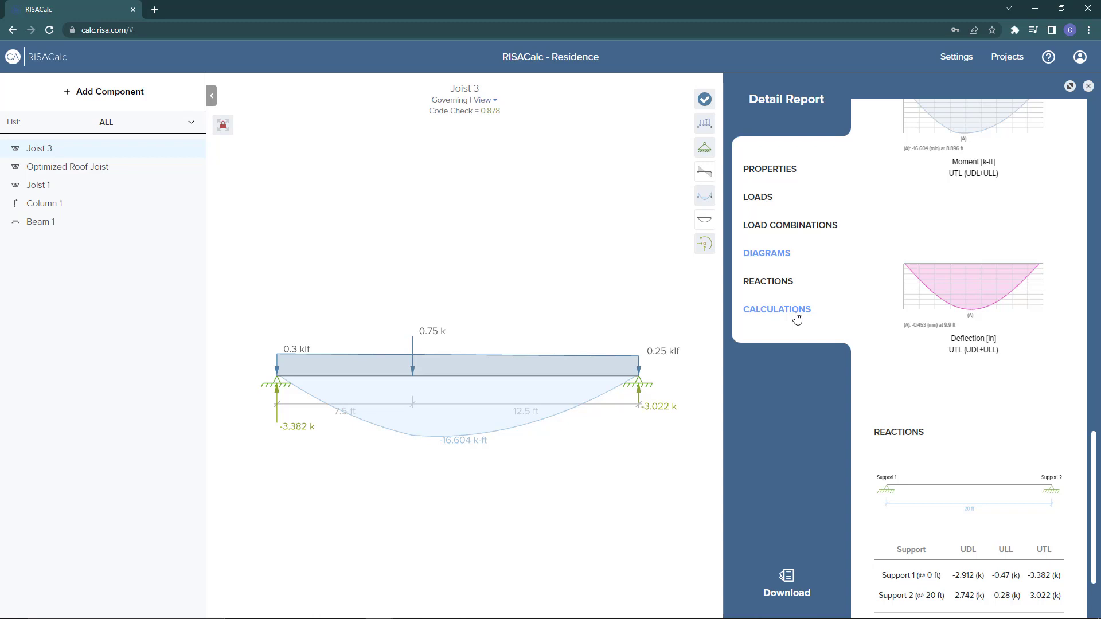
{"action": "left_click", "coordinate": [772, 172]}
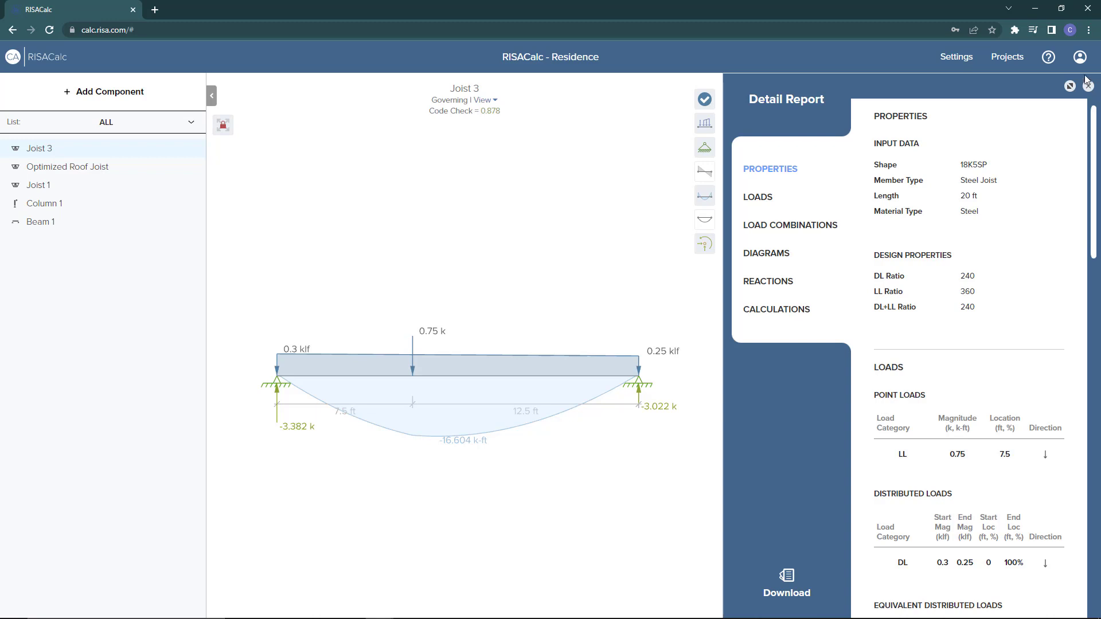
- Maximize Joist 3's detail report and show its loads: 0.296 klf dead, 0.187 klf live equivalent uniform
{"action": "left_click", "coordinate": [1070, 87]}
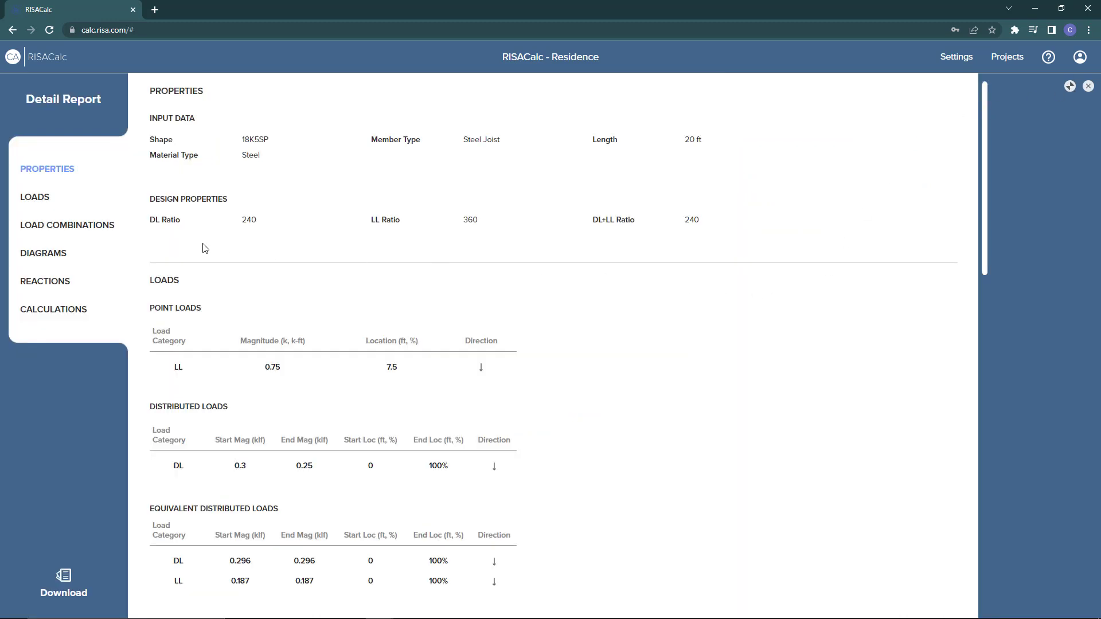
{"action": "left_click", "coordinate": [51, 198]}
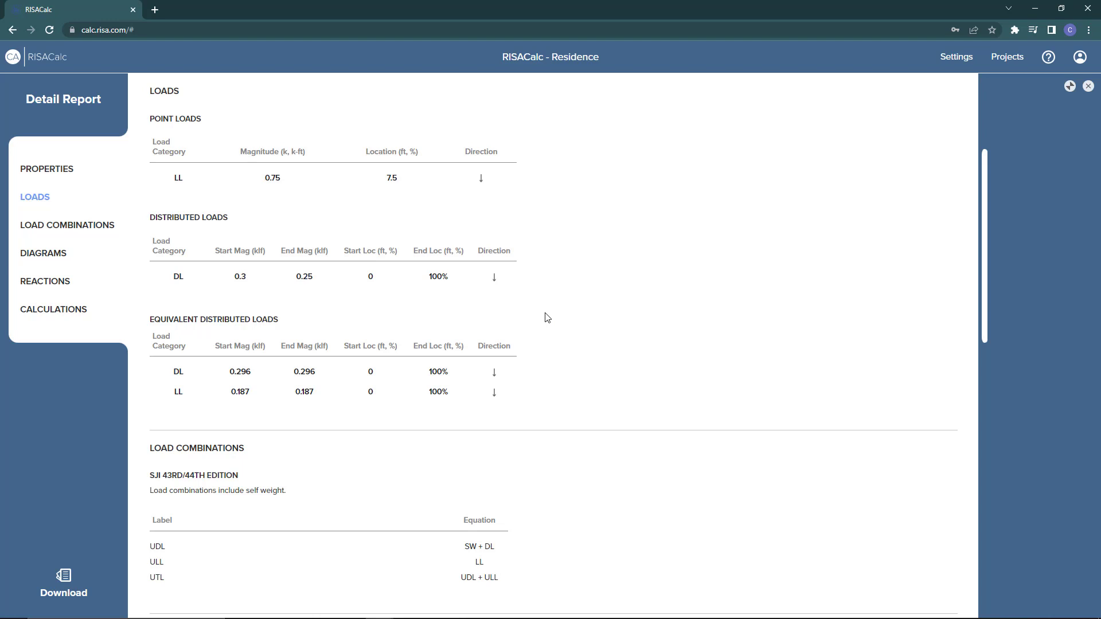
- Download Joist 3's detail report as a PDF, then close the report to return to the model
{"action": "left_click", "coordinate": [64, 585]}
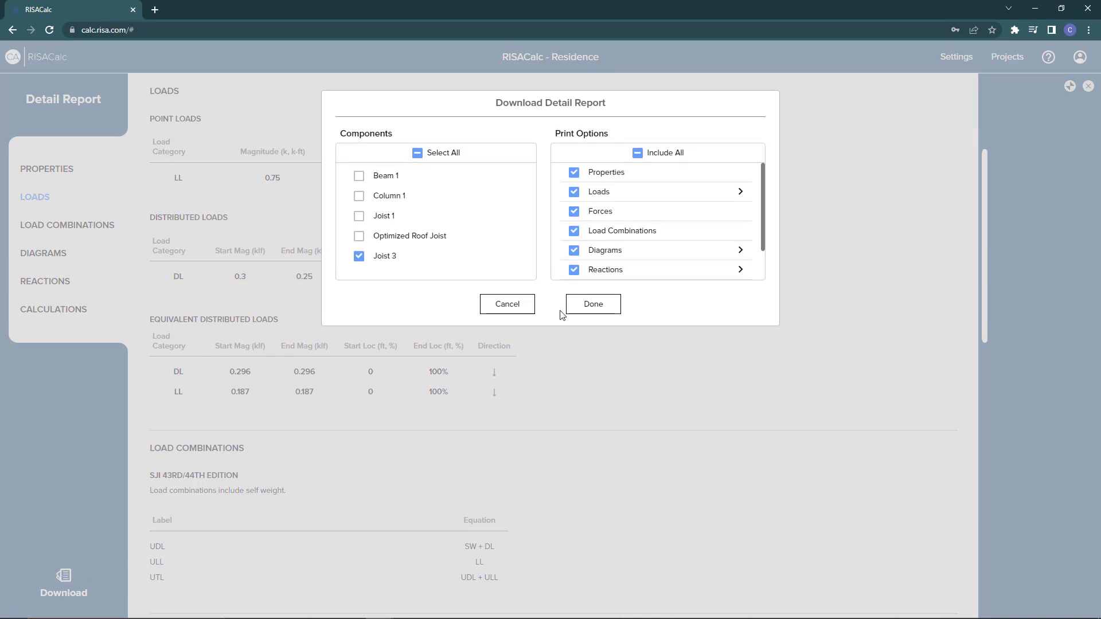
{"action": "left_click", "coordinate": [581, 309]}
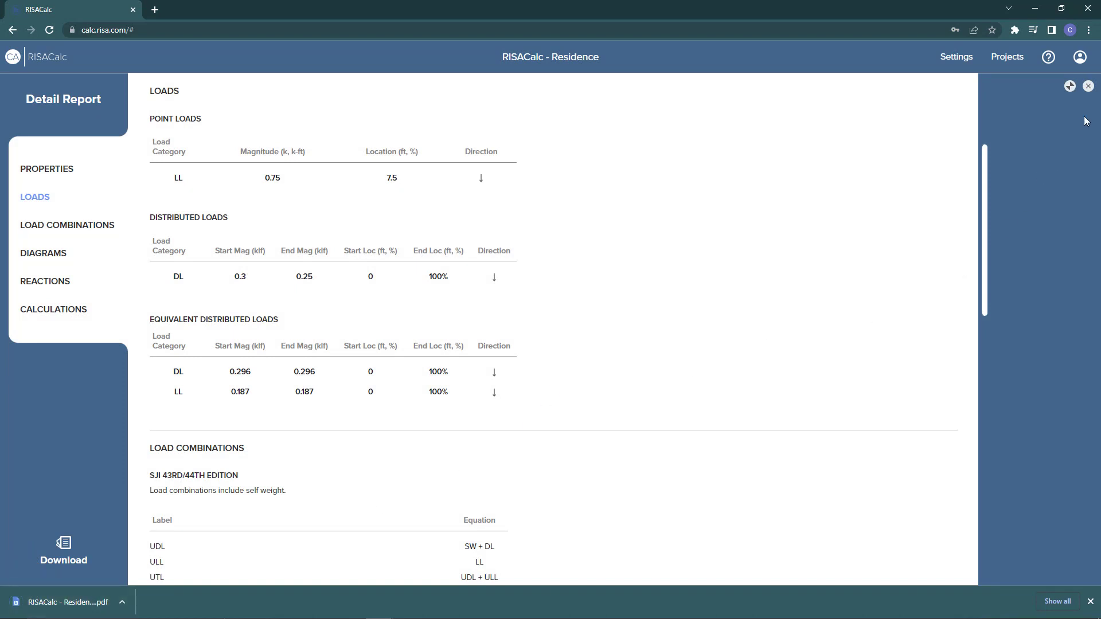
{"action": "left_click", "coordinate": [1088, 88]}
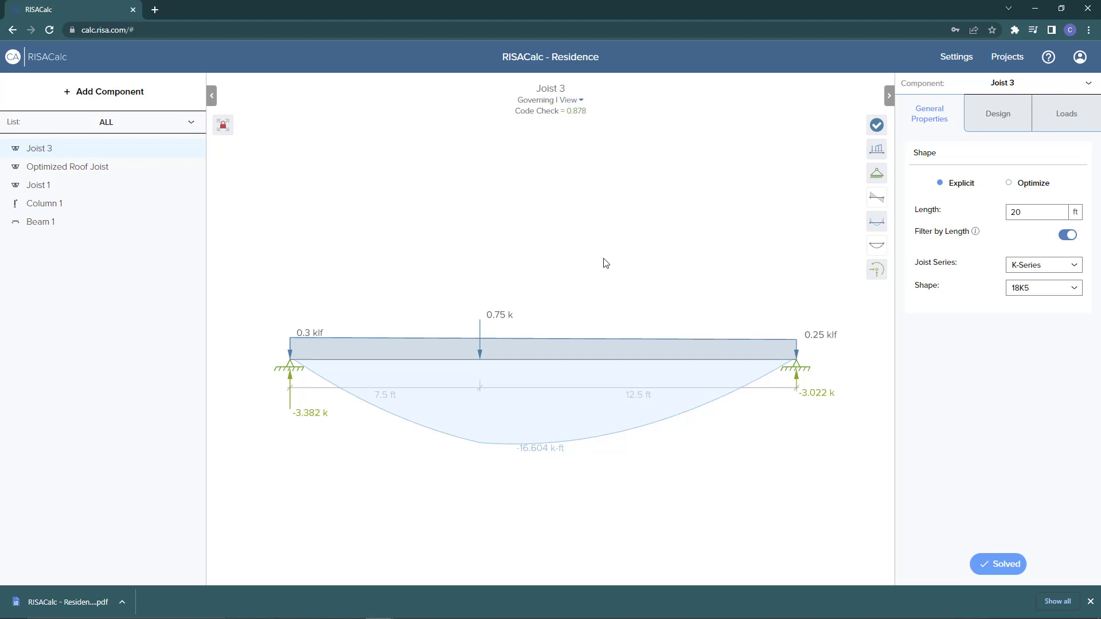